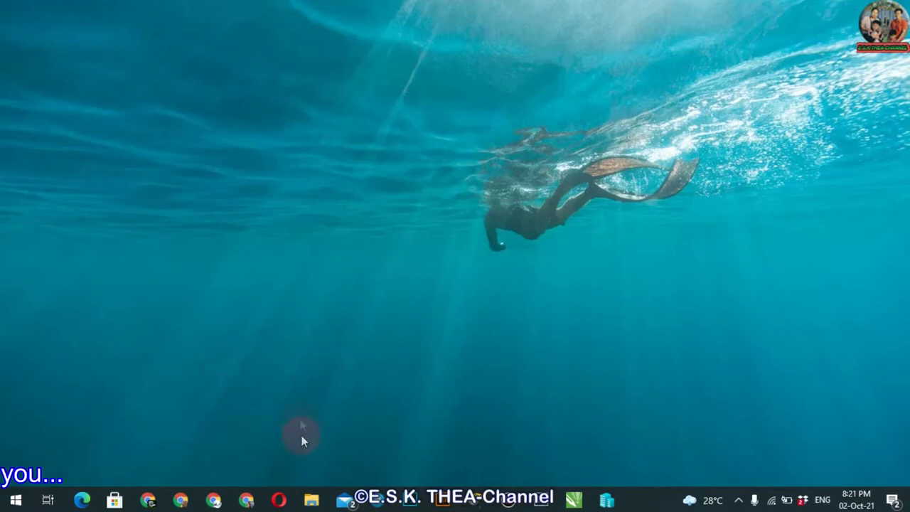
{"action": "left_click", "coordinate": [180, 500]}
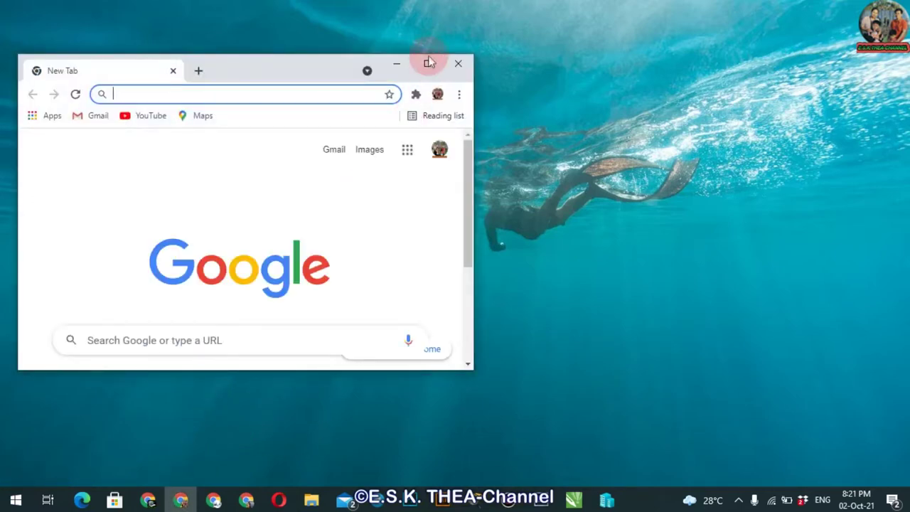
{"action": "left_click", "coordinate": [430, 60]}
{"action": "left_click", "coordinate": [220, 36]}
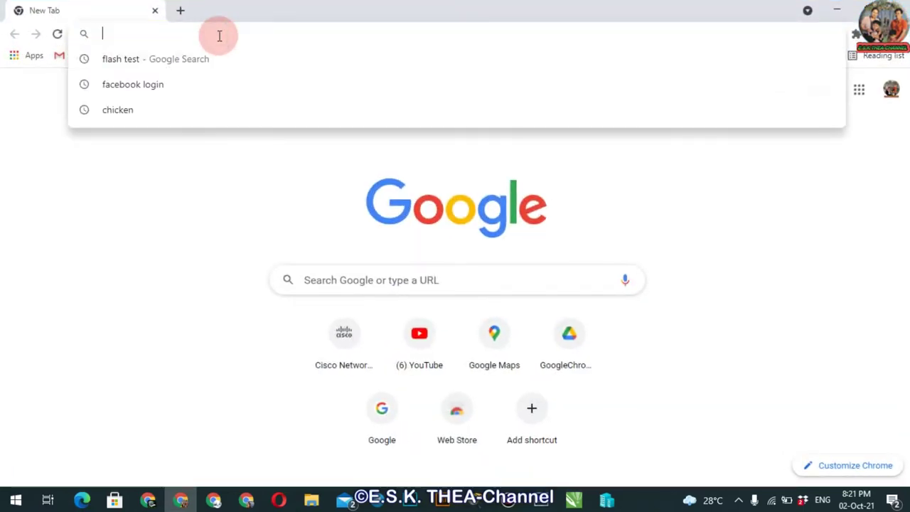
{"action": "type", "text": "w"}
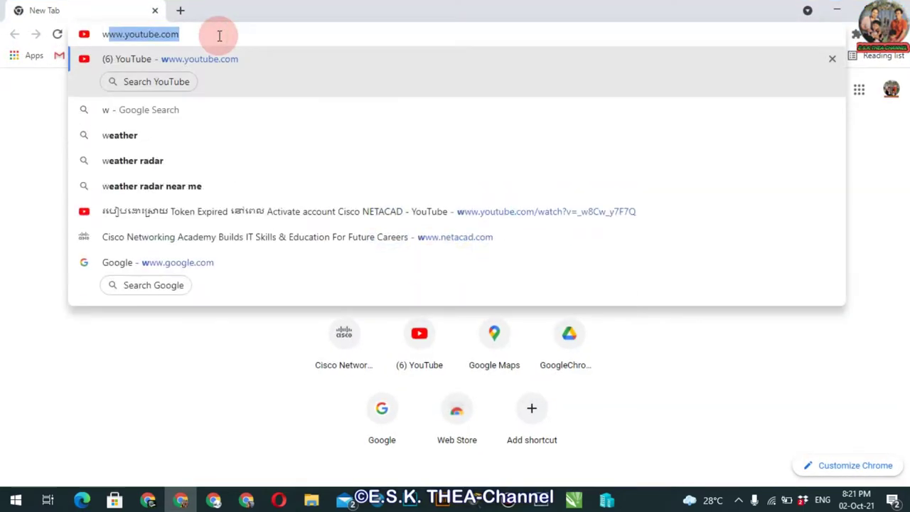
{"action": "type", "text": "ww.net"}
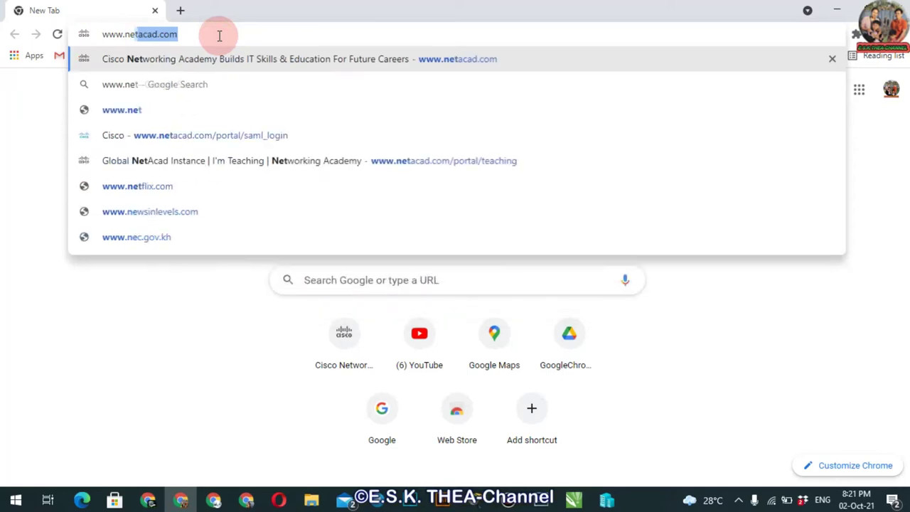
{"action": "type", "text": "acad.com"}
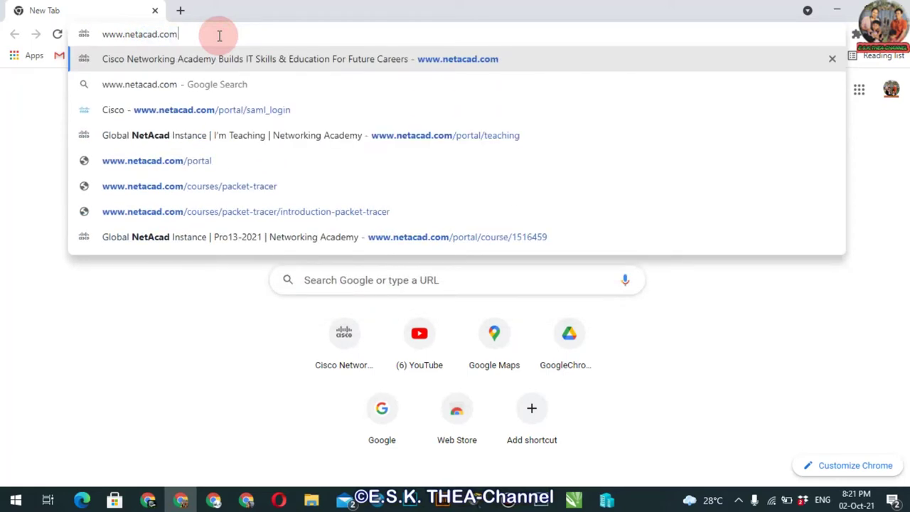
{"action": "key", "text": "Return"}
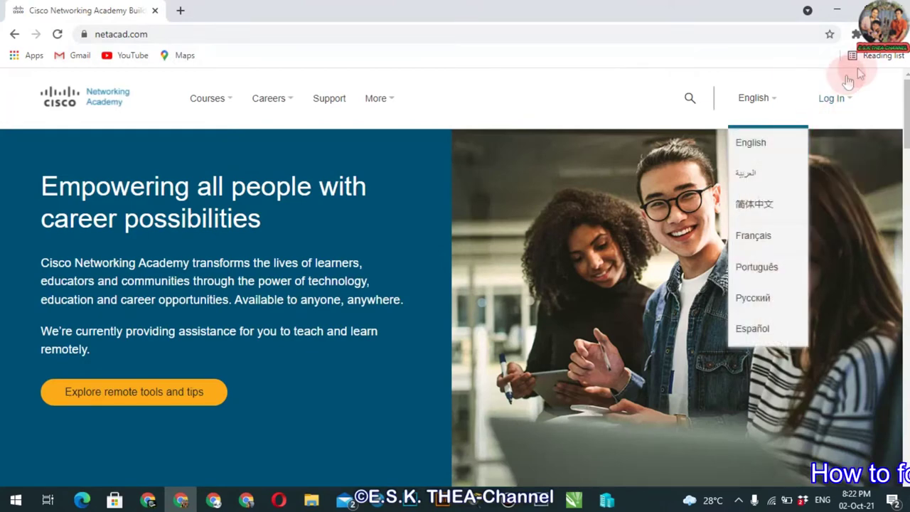
From the NetAcad login, enter the account email and a password on Cisco ID and submit
{"action": "mouse_move", "coordinate": [828, 99]}
{"action": "left_click", "coordinate": [805, 146]}
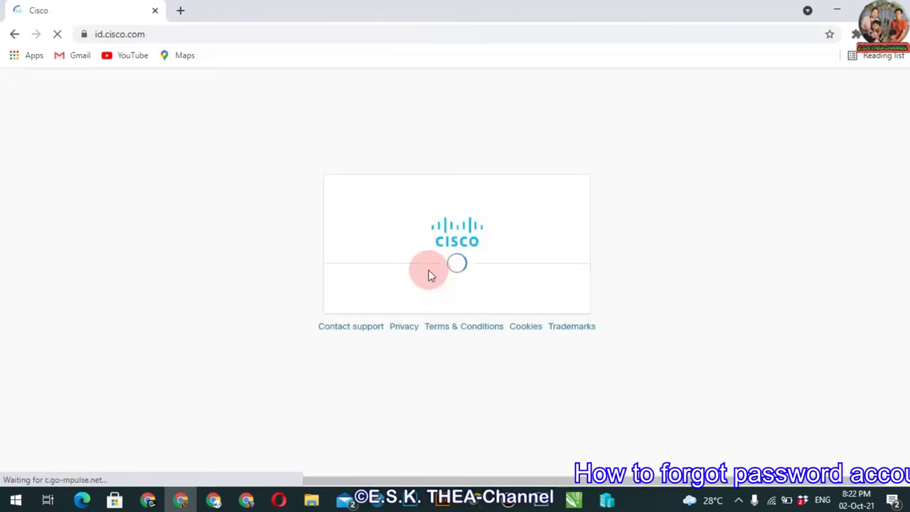
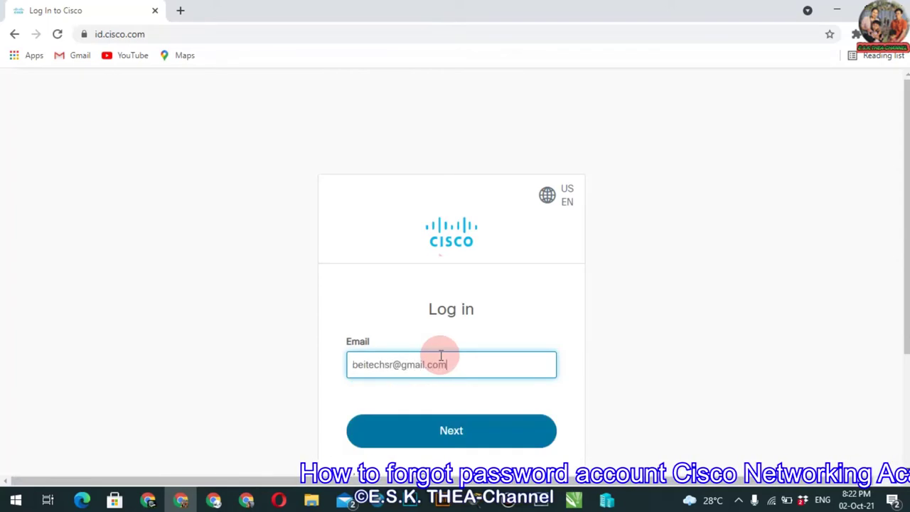
{"action": "left_click", "coordinate": [444, 438]}
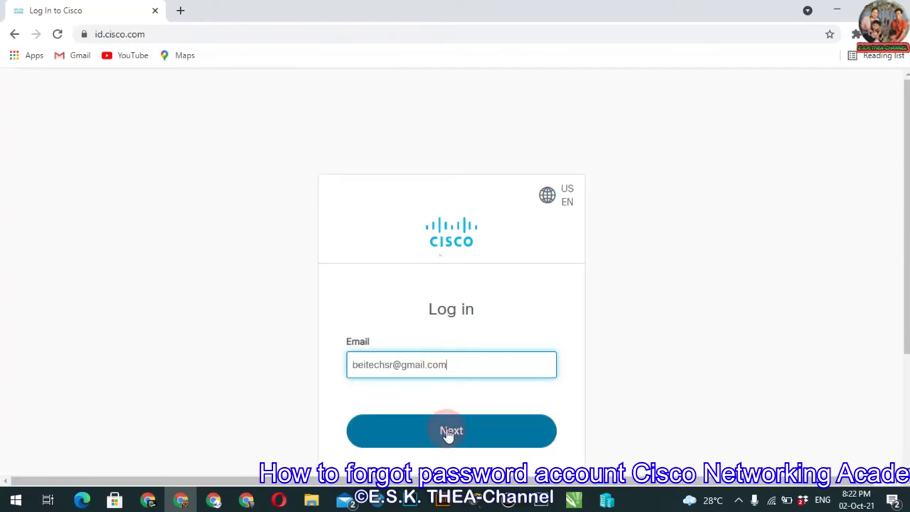
{"action": "left_click_drag", "start_coordinate": [900, 228], "coordinate": [900, 295]}
{"action": "left_click", "coordinate": [441, 311]}
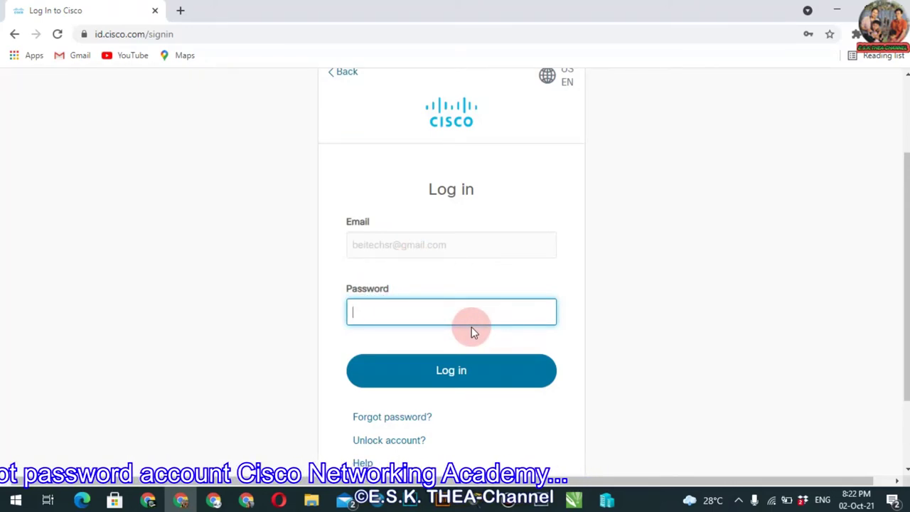
{"action": "type", "text": "*************"}
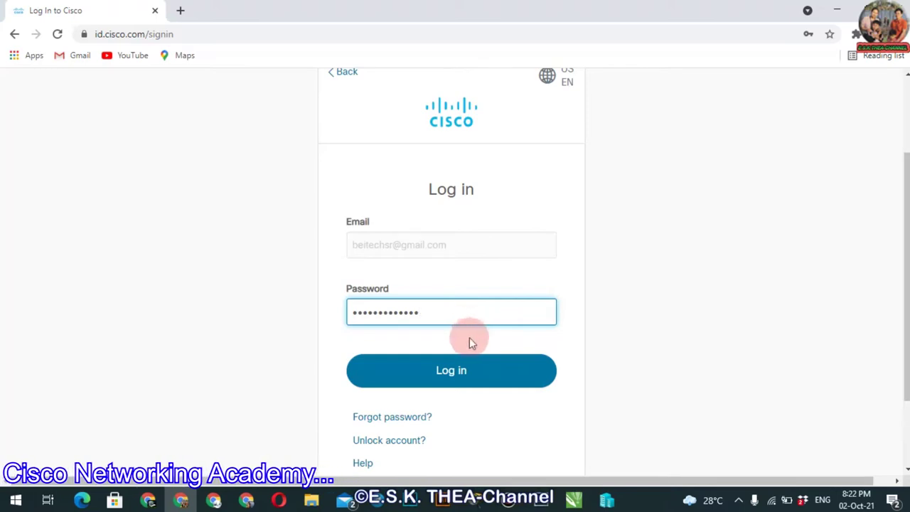
{"action": "left_click", "coordinate": [431, 369]}
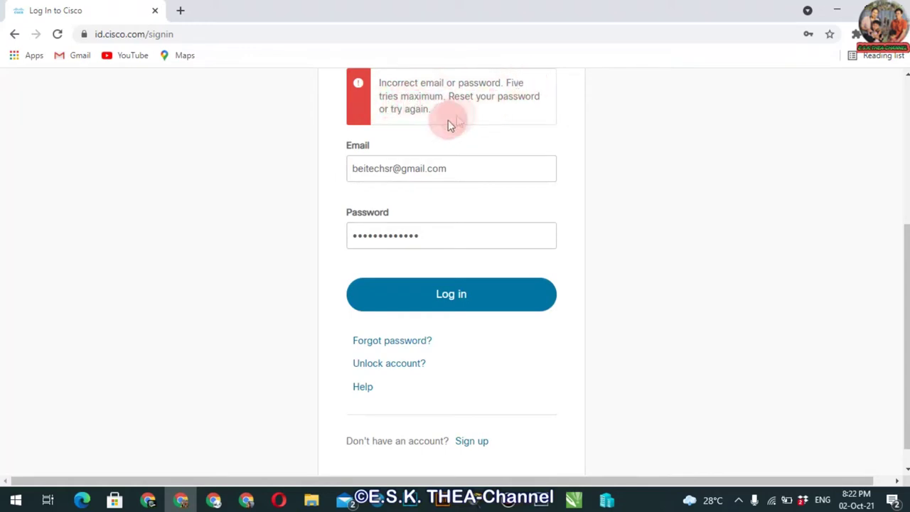
Replace the password field contents with a different password
{"action": "left_click_drag", "start_coordinate": [433, 236], "coordinate": [346, 238]}
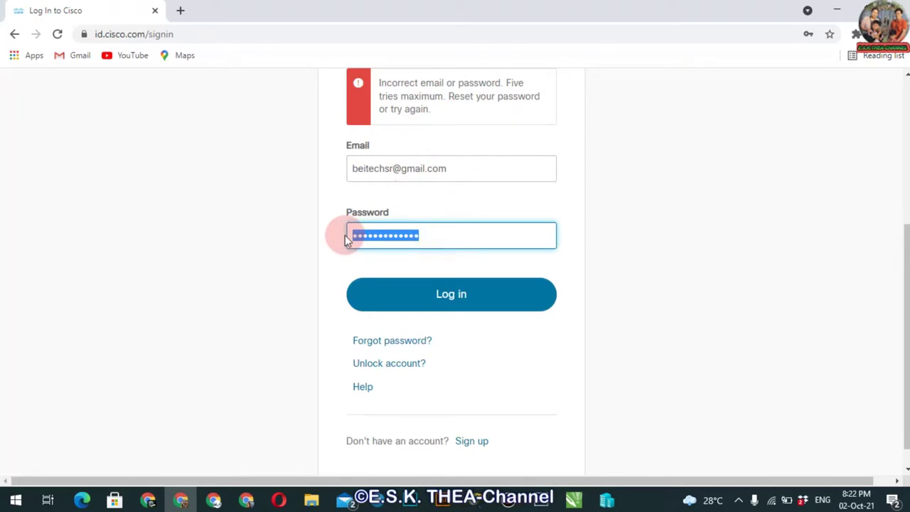
{"action": "type", "text": "••••••••••"}
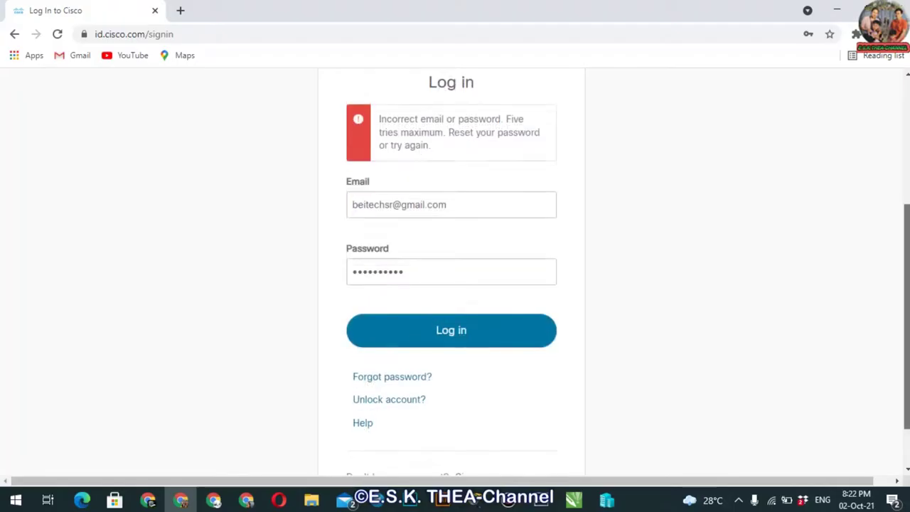
{"action": "scroll", "coordinate": [807, 264], "scroll_direction": "down", "scroll_amount": 1}
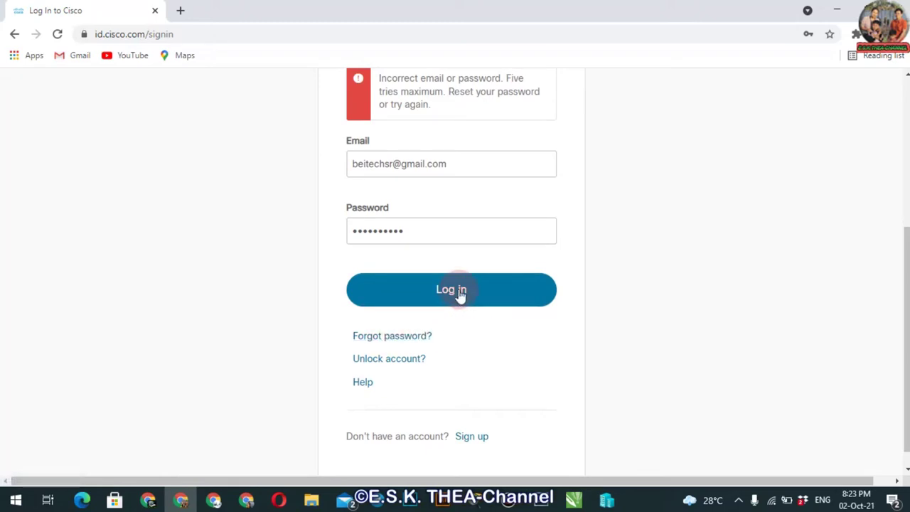
Request a password-reset email for the account address, declining Chrome's save-password prompt
{"action": "left_click", "coordinate": [397, 339]}
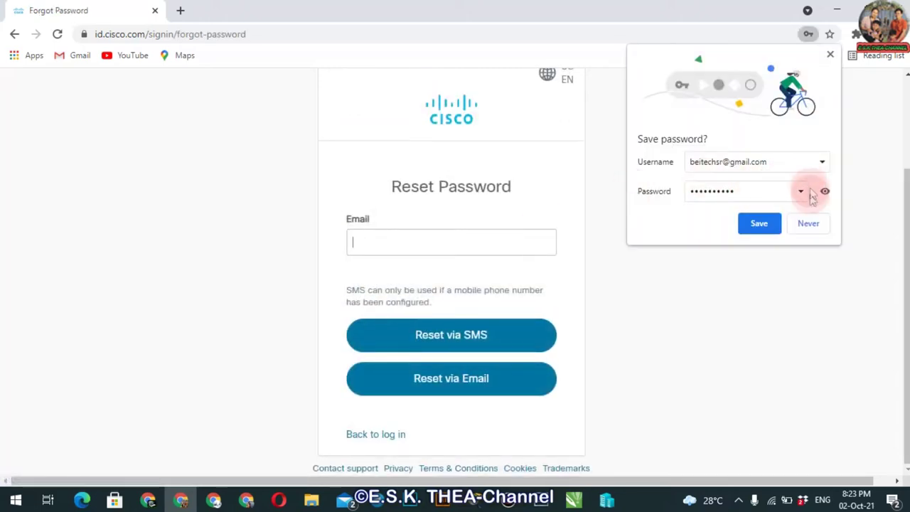
{"action": "left_click", "coordinate": [812, 224]}
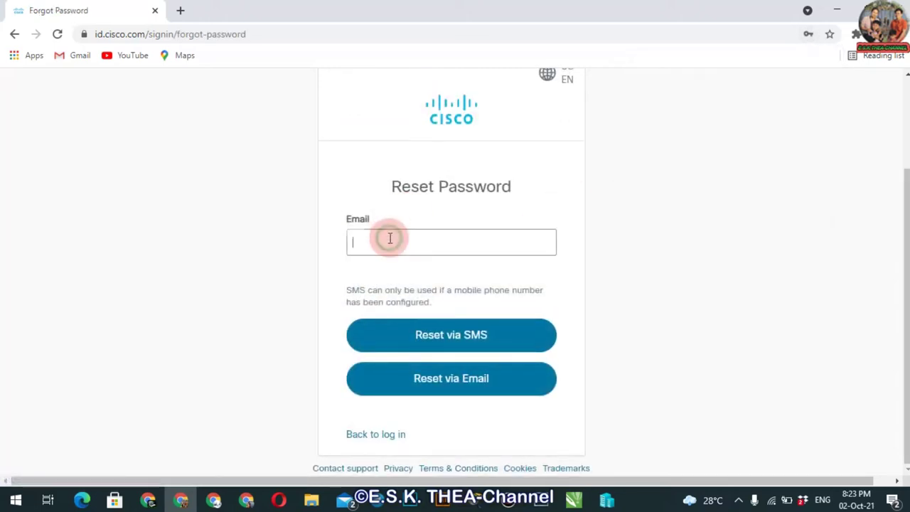
{"action": "left_click", "coordinate": [390, 238]}
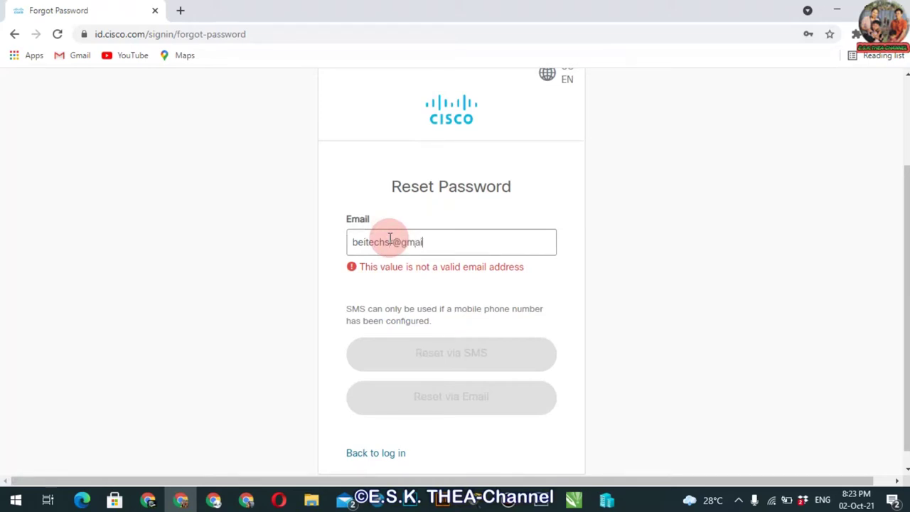
{"action": "type", "text": "r"}
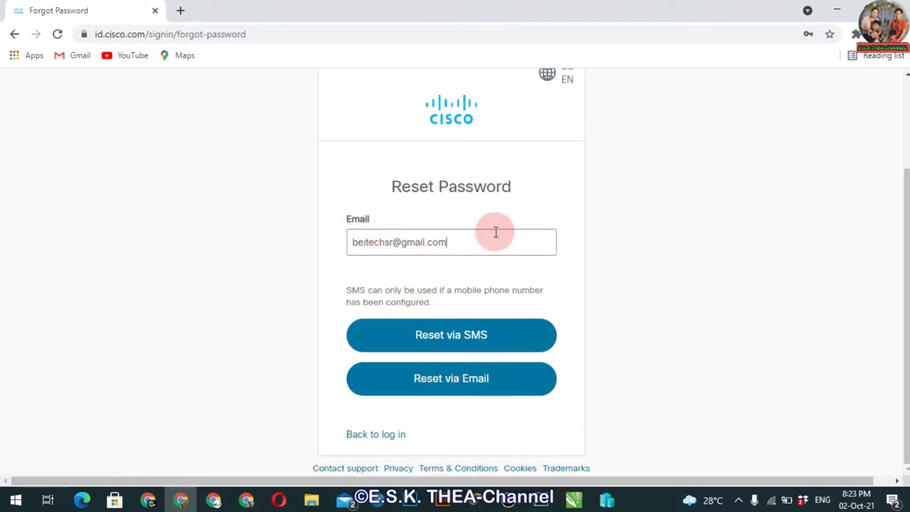
{"action": "left_click", "coordinate": [463, 387]}
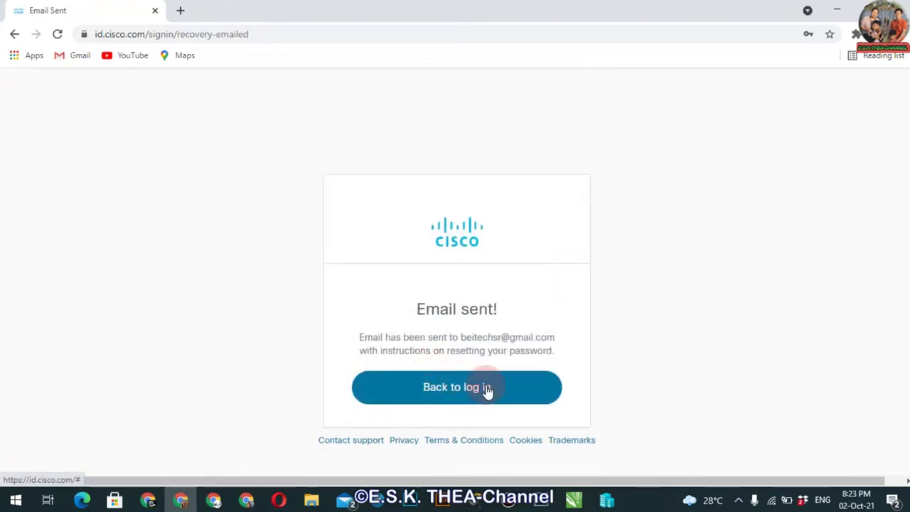
Return to the Cisco login page and switch to the other browser window
{"action": "left_click", "coordinate": [485, 388]}
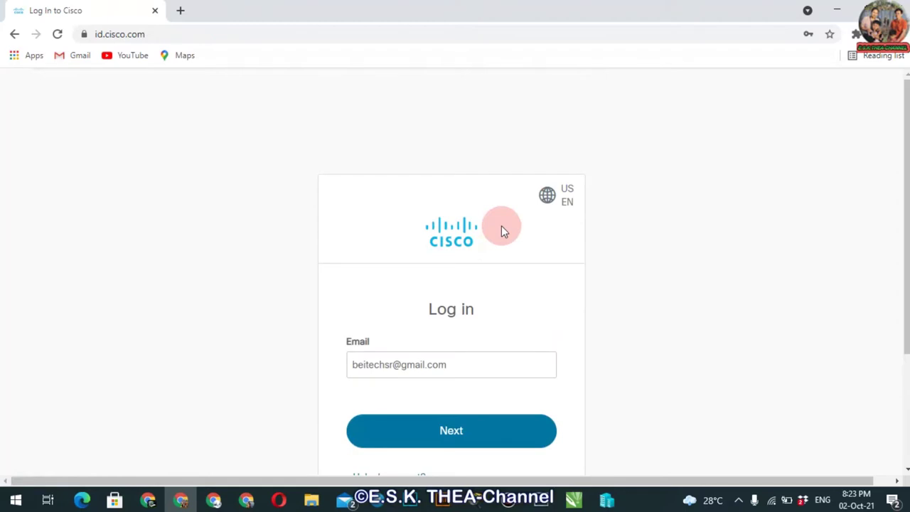
{"action": "scroll", "coordinate": [894, 214], "scroll_direction": "down", "scroll_amount": 2}
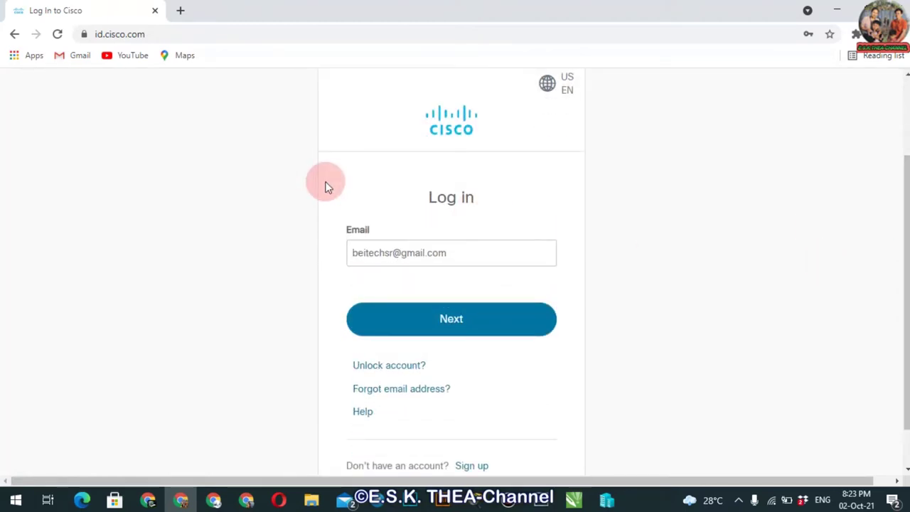
{"action": "left_click", "coordinate": [151, 499]}
Open the Cisco password reset request email in Gmail and follow its reset link
{"action": "left_click", "coordinate": [155, 433]}
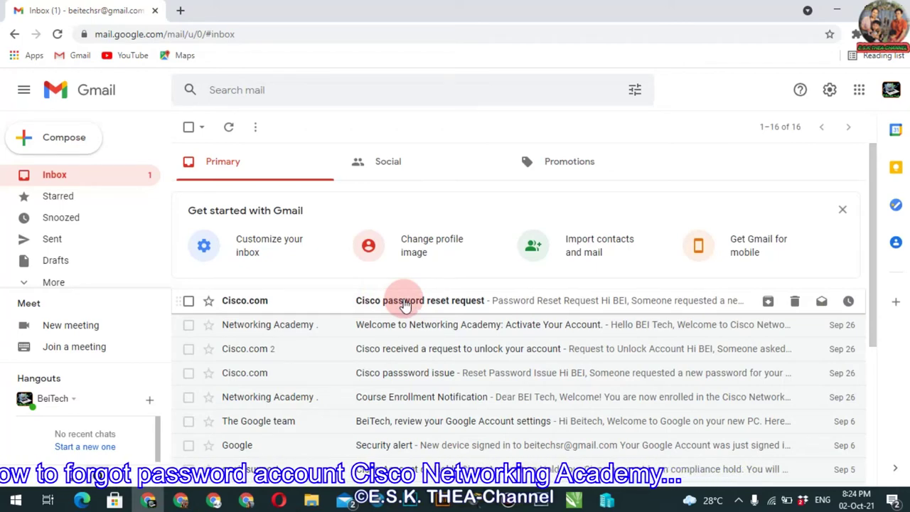
{"action": "left_click", "coordinate": [444, 301]}
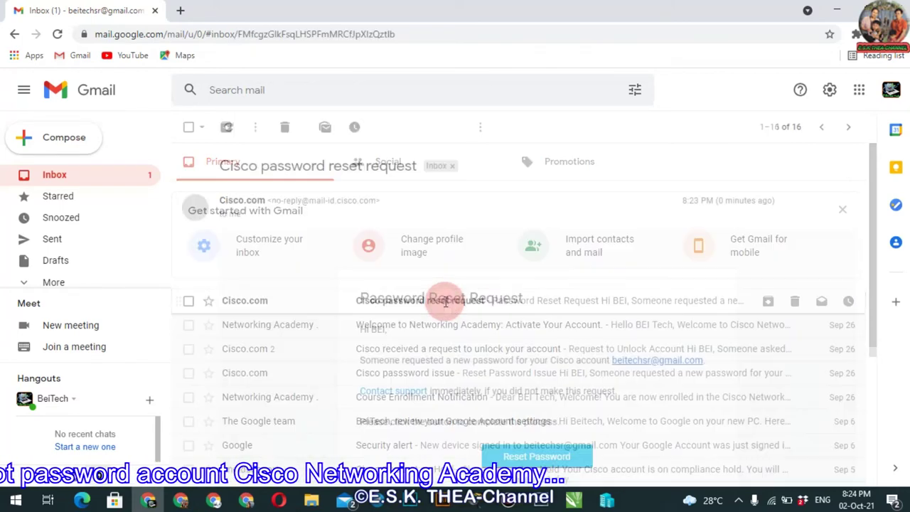
{"action": "left_click_drag", "start_coordinate": [874, 159], "coordinate": [874, 245]}
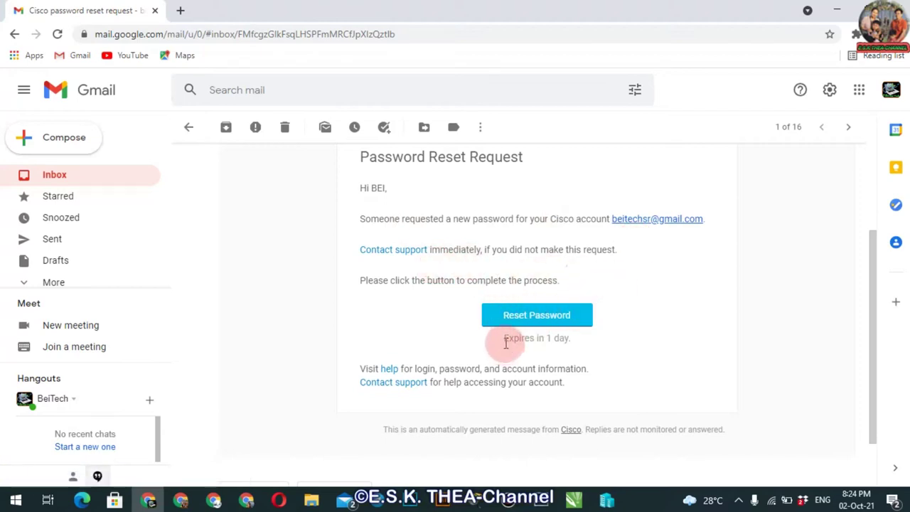
{"action": "left_click_drag", "start_coordinate": [503, 343], "coordinate": [574, 343]}
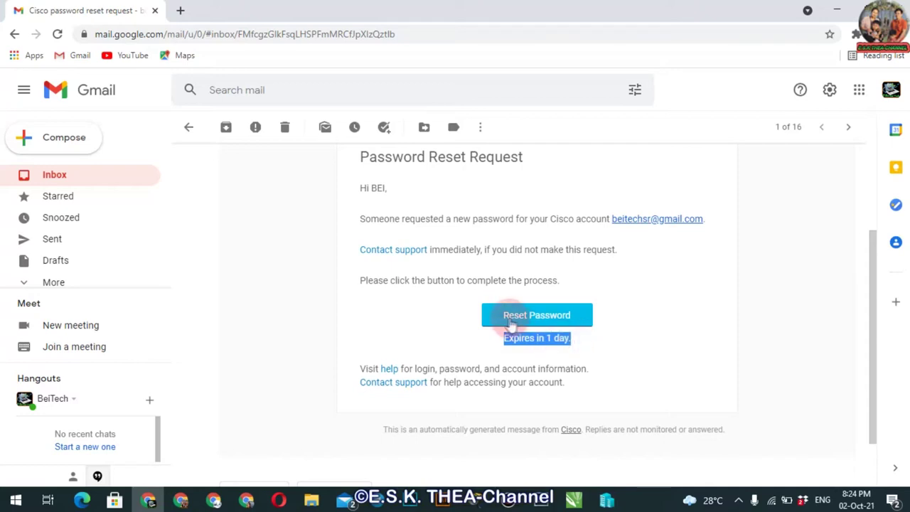
{"action": "left_click", "coordinate": [532, 320]}
{"action": "left_click_drag", "start_coordinate": [877, 275], "coordinate": [876, 301]}
On the Reset your password page, enter the new password in the New password field
{"action": "left_click", "coordinate": [537, 316]}
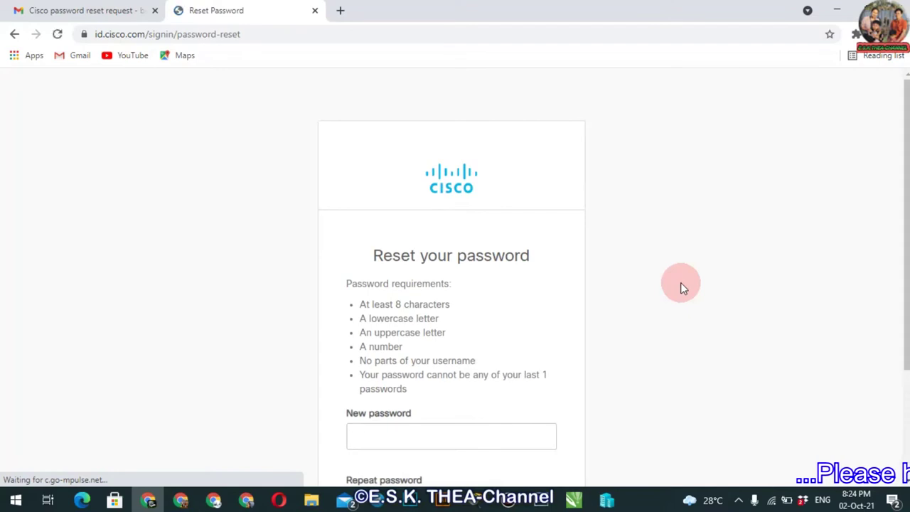
{"action": "scroll", "coordinate": [889, 213], "scroll_direction": "down", "scroll_amount": 1}
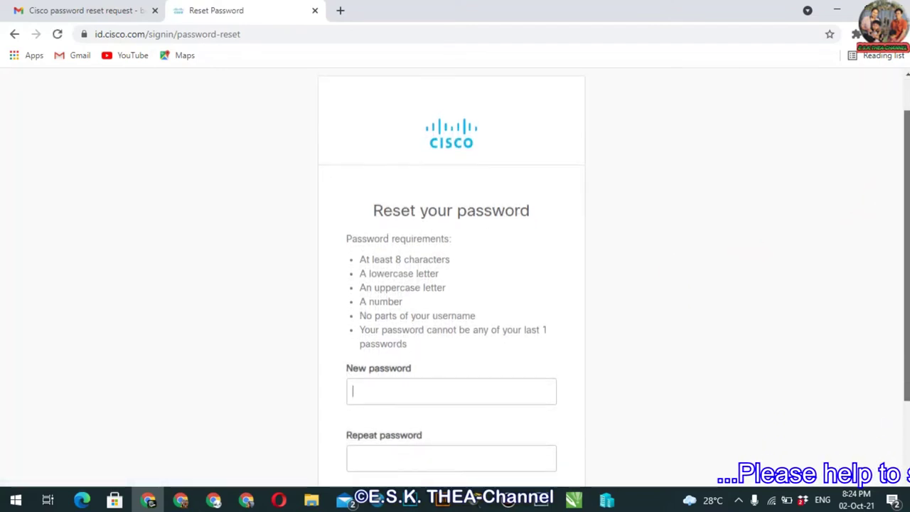
{"action": "left_click", "coordinate": [493, 200]}
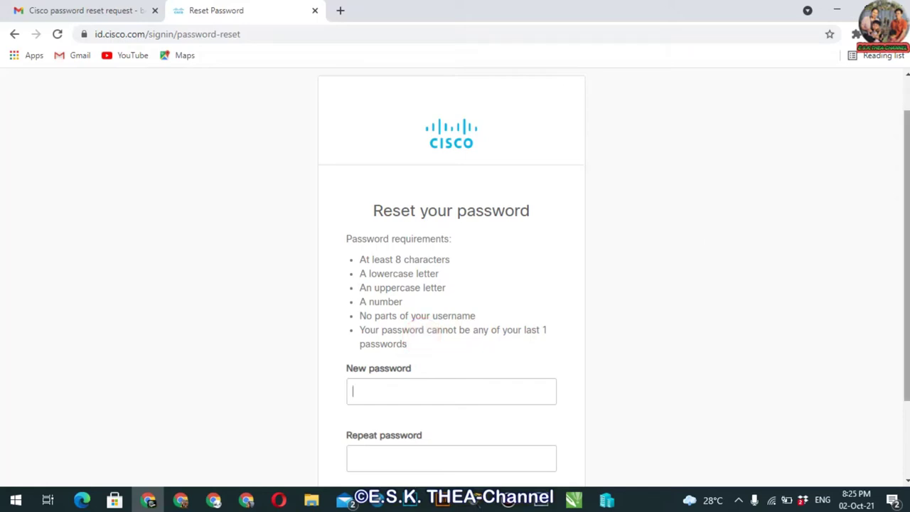
{"action": "scroll", "coordinate": [456, 285], "scroll_direction": "down", "scroll_amount": 1}
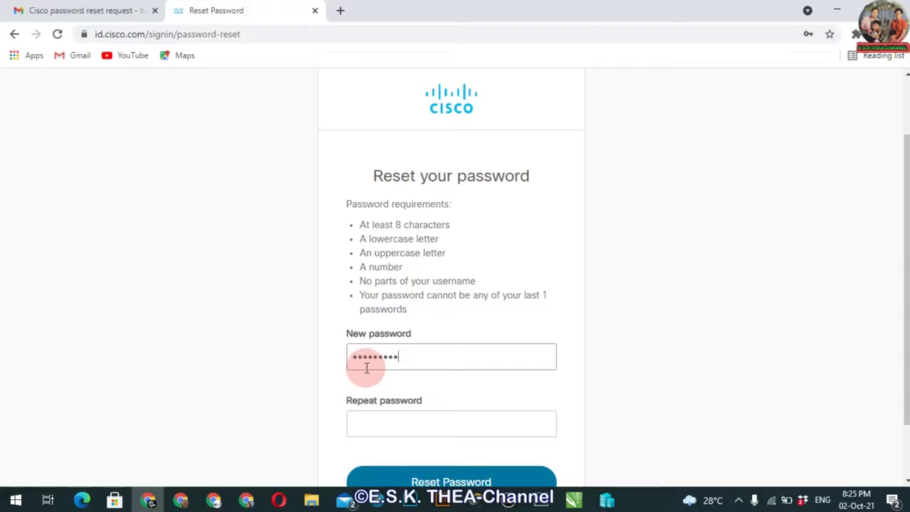
Type the same new password into the Repeat password field
{"action": "left_click", "coordinate": [392, 445]}
{"action": "left_click", "coordinate": [362, 357]}
{"action": "left_click", "coordinate": [368, 422]}
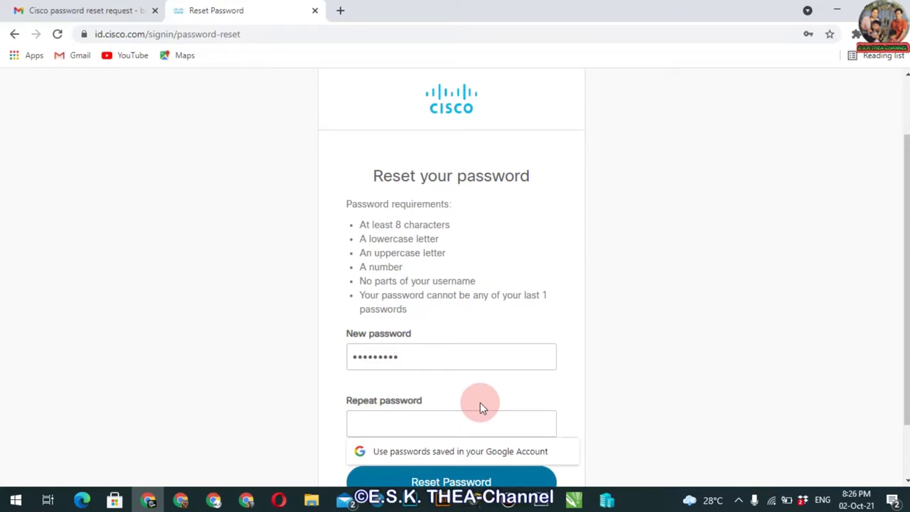
{"action": "type", "text": "aaaaa"}
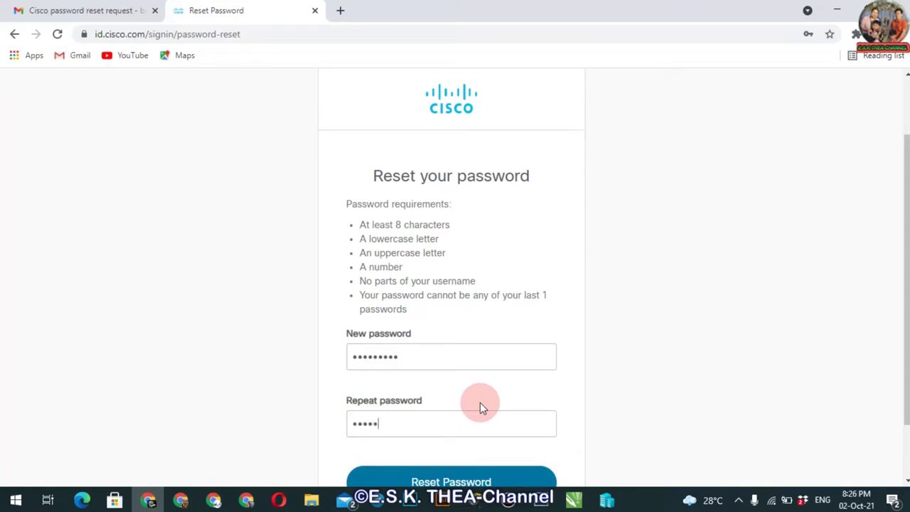
{"action": "type", "text": "aaaa"}
{"action": "scroll", "coordinate": [889, 284], "scroll_direction": "down", "scroll_amount": 1}
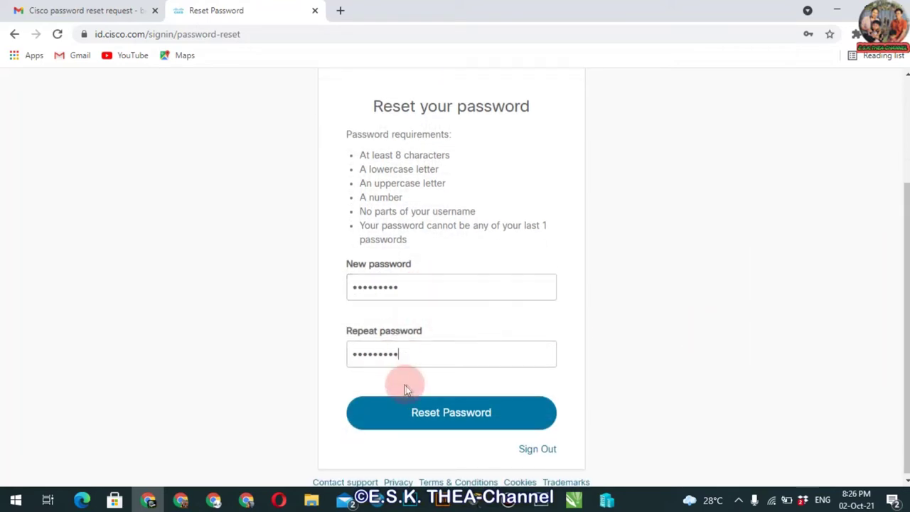
{"action": "left_click", "coordinate": [363, 294]}
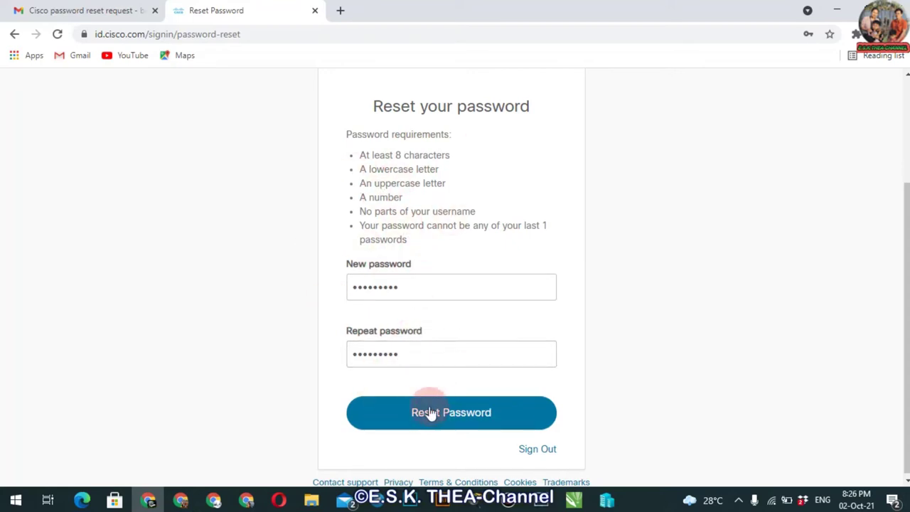
Submit the new password and sign in to Cisco Networking Academy
{"action": "left_click", "coordinate": [475, 414]}
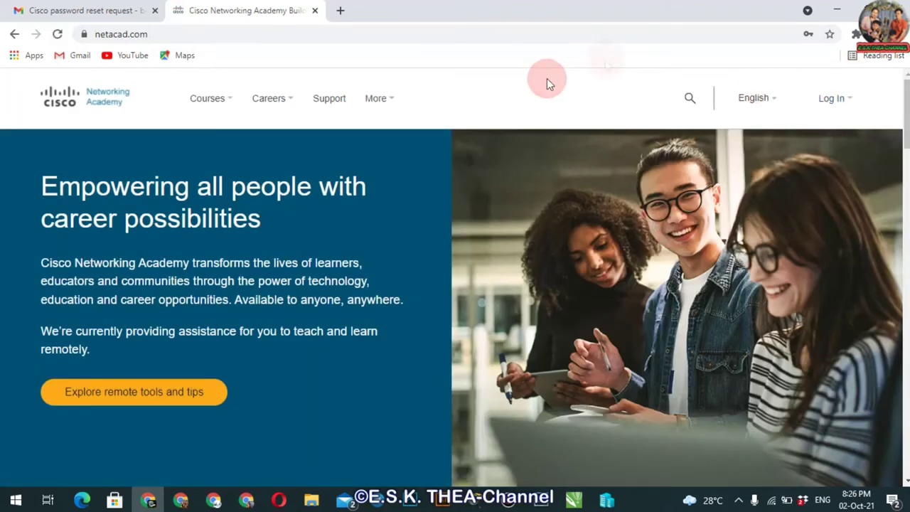
{"action": "mouse_move", "coordinate": [755, 98]}
{"action": "mouse_move", "coordinate": [832, 98]}
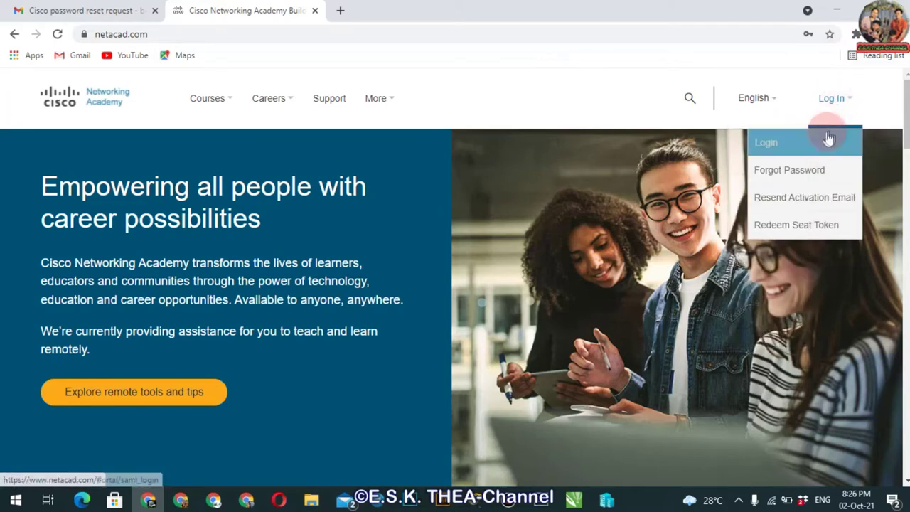
{"action": "left_click", "coordinate": [827, 139]}
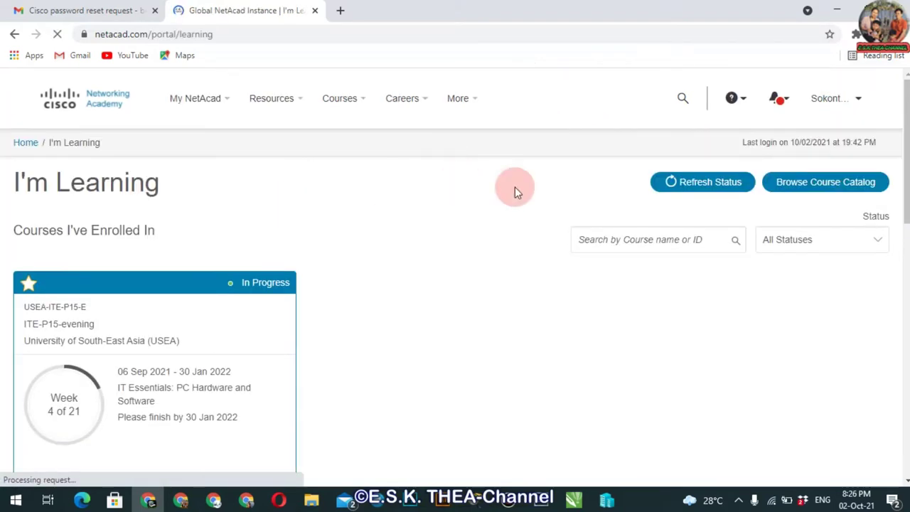
Open the account menu on the I'm Learning dashboard
{"action": "scroll", "coordinate": [906, 138], "scroll_direction": "down", "scroll_amount": 3}
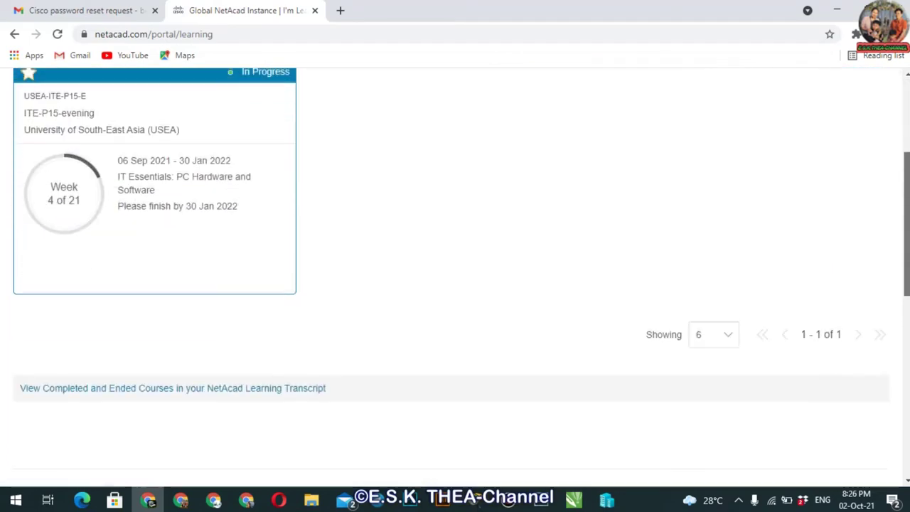
{"action": "scroll", "coordinate": [906, 138], "scroll_direction": "up", "scroll_amount": 3}
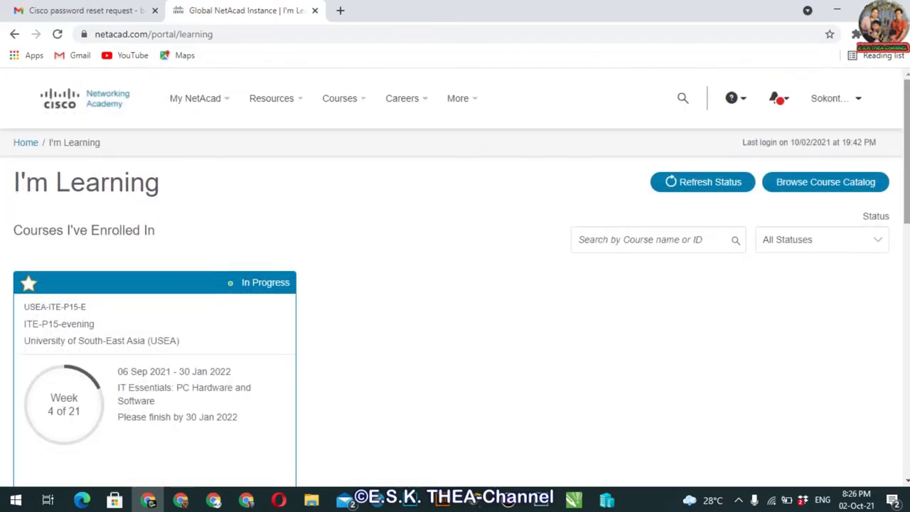
{"action": "left_click", "coordinate": [859, 97]}
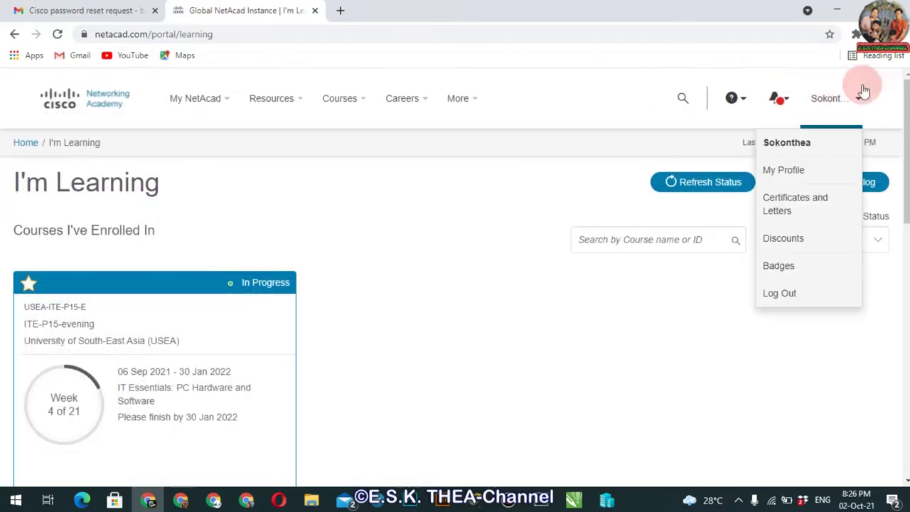
Log out of NetAcad and sign back in to Cisco ID with the new password
{"action": "left_click", "coordinate": [788, 293]}
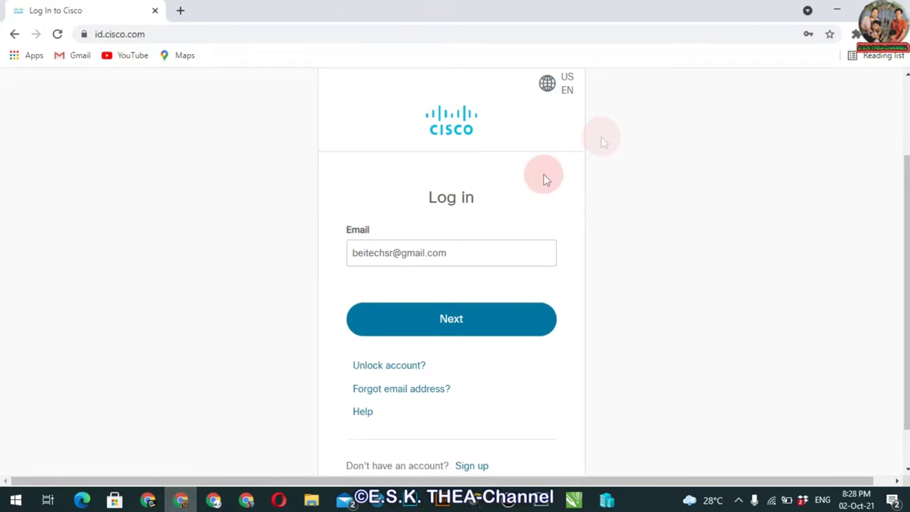
{"action": "left_click", "coordinate": [445, 320]}
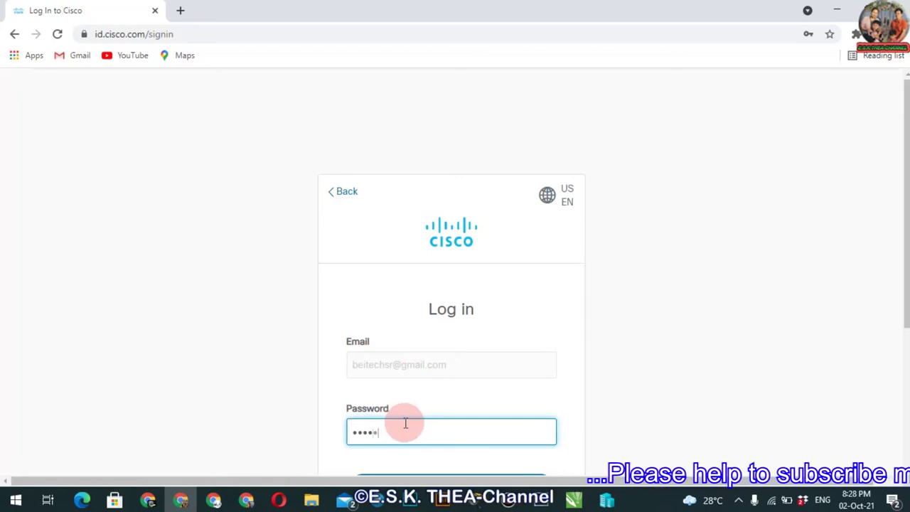
{"action": "type", "text": "••••"}
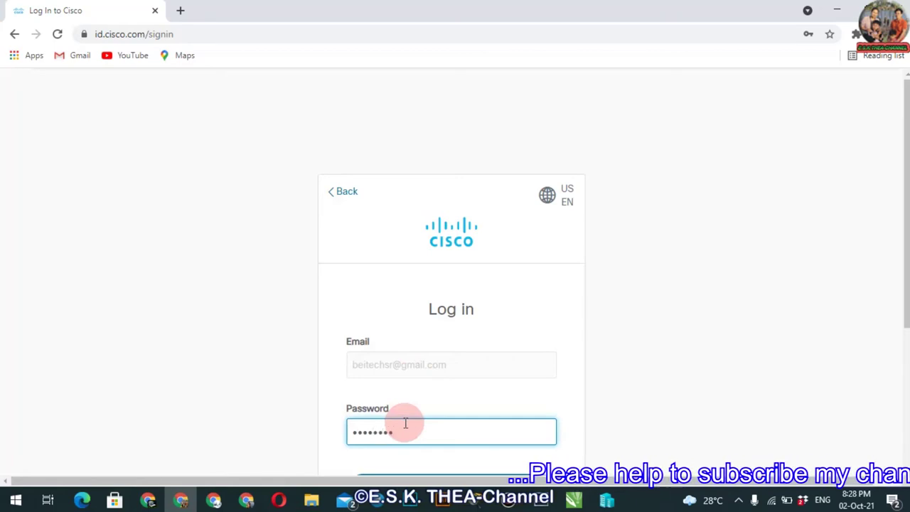
{"action": "scroll", "coordinate": [612, 320], "scroll_direction": "down", "scroll_amount": 2}
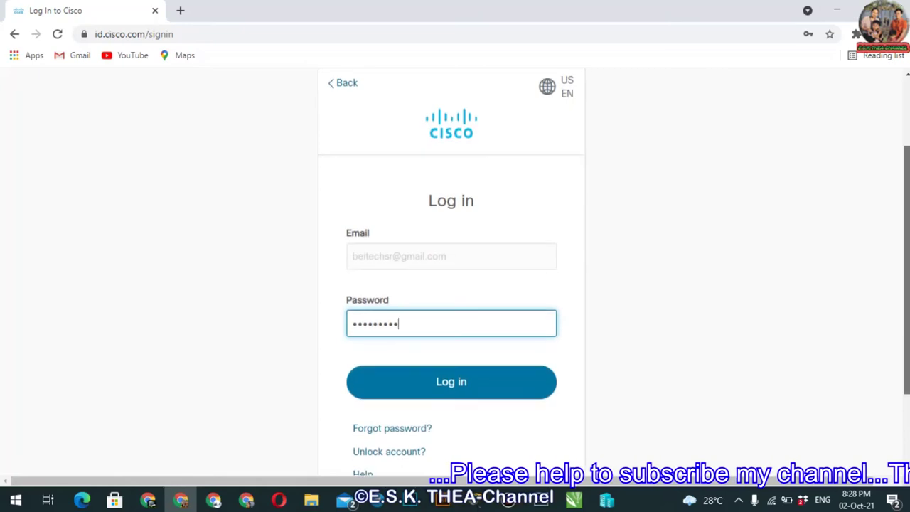
{"action": "left_click", "coordinate": [436, 373]}
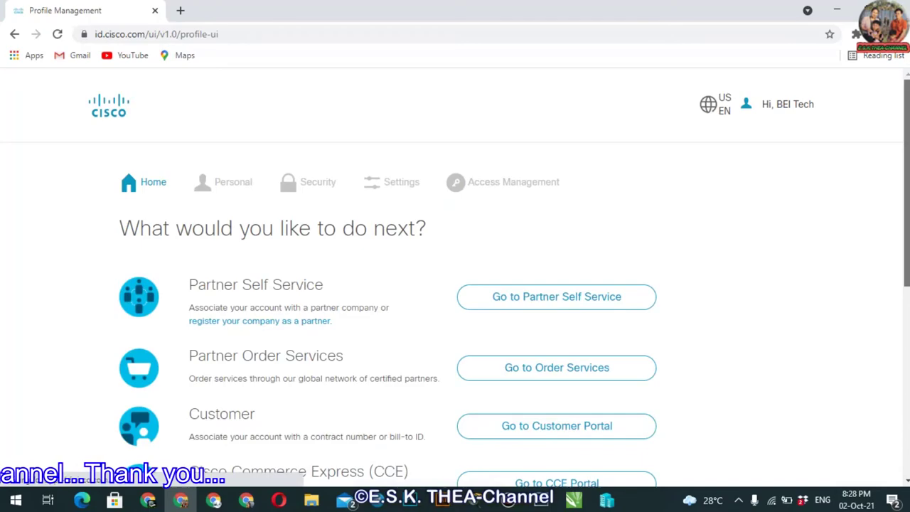
Log out of Cisco Profile Management from the account menu
{"action": "scroll", "coordinate": [455, 277], "scroll_direction": "down", "scroll_amount": 3}
{"action": "scroll", "coordinate": [455, 278], "scroll_direction": "up", "scroll_amount": 3}
{"action": "scroll", "coordinate": [455, 277], "scroll_direction": "down", "scroll_amount": 2}
{"action": "scroll", "coordinate": [455, 277], "scroll_direction": "up", "scroll_amount": 2}
{"action": "scroll", "coordinate": [455, 278], "scroll_direction": "down", "scroll_amount": 4}
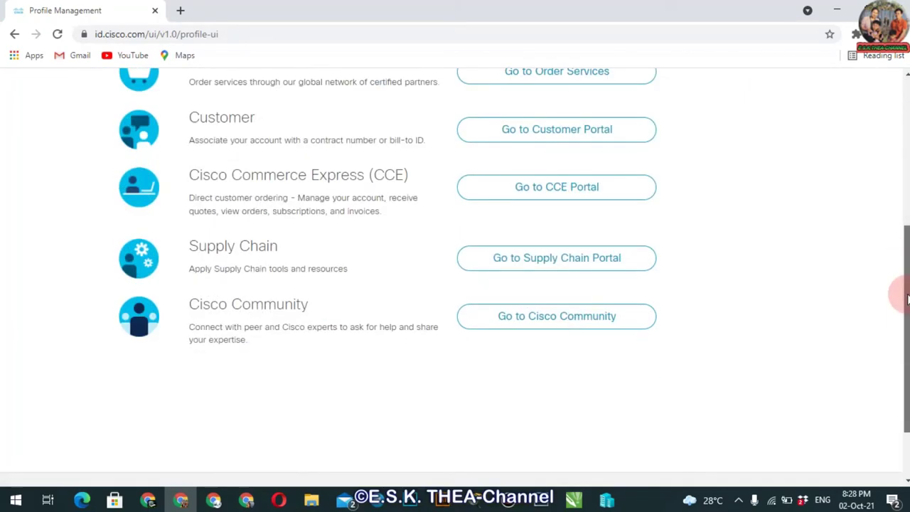
{"action": "scroll", "coordinate": [455, 277], "scroll_direction": "up", "scroll_amount": 4}
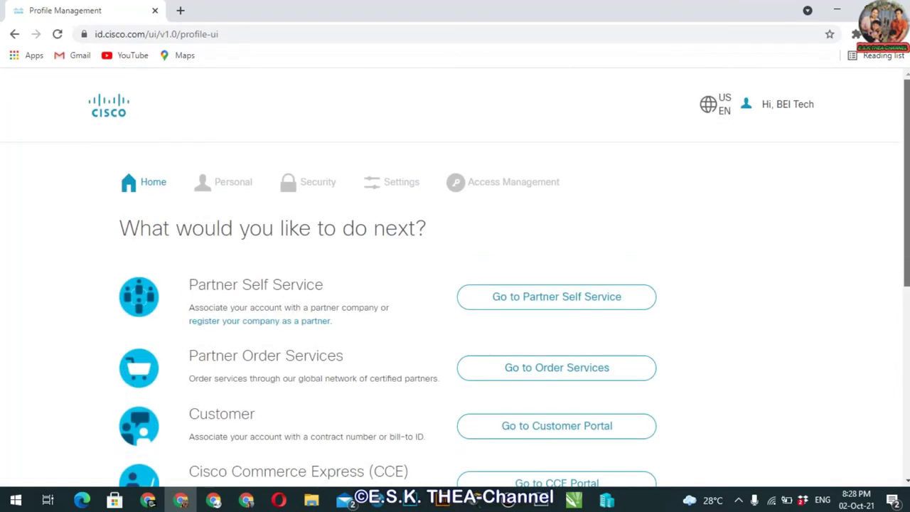
{"action": "left_click", "coordinate": [786, 105]}
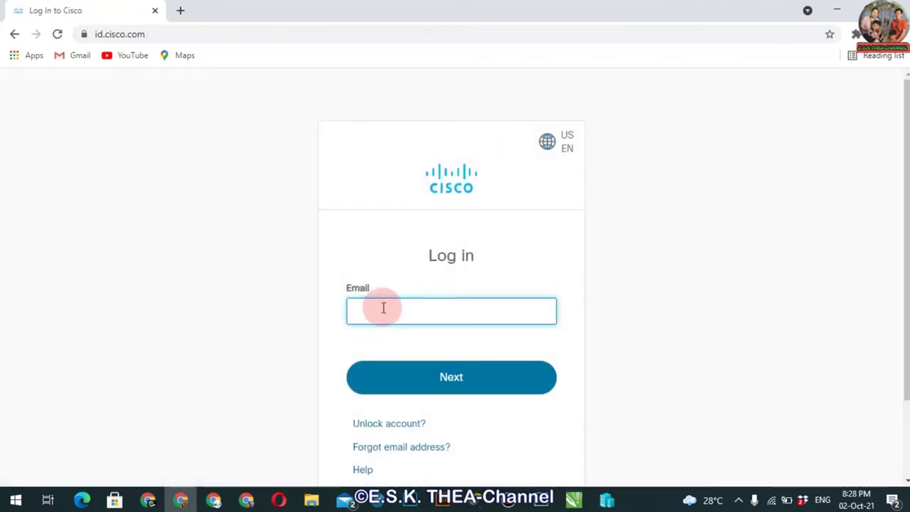
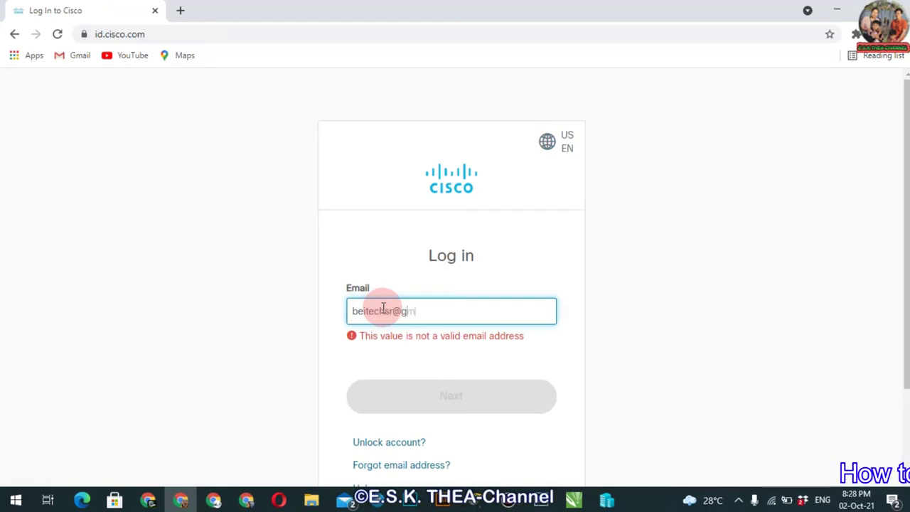
Log back in with the account email and the new password
{"action": "left_click", "coordinate": [449, 377]}
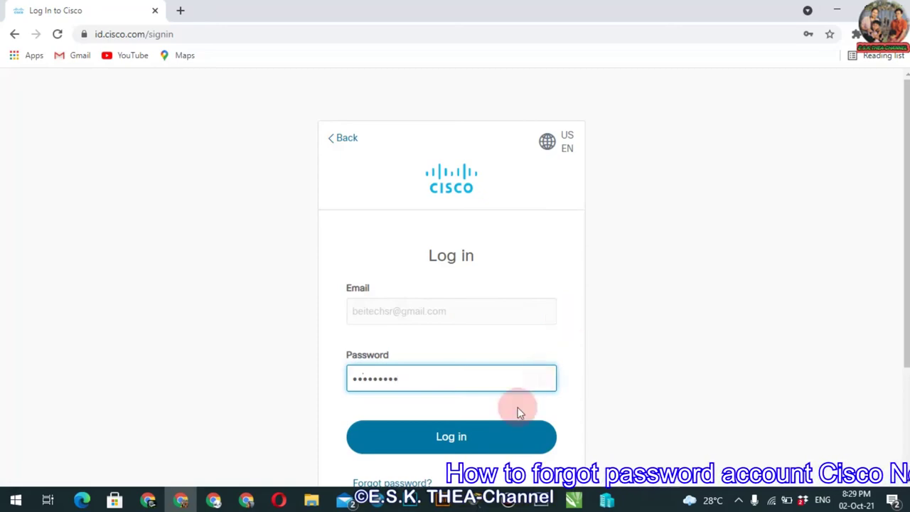
{"action": "left_click", "coordinate": [433, 442]}
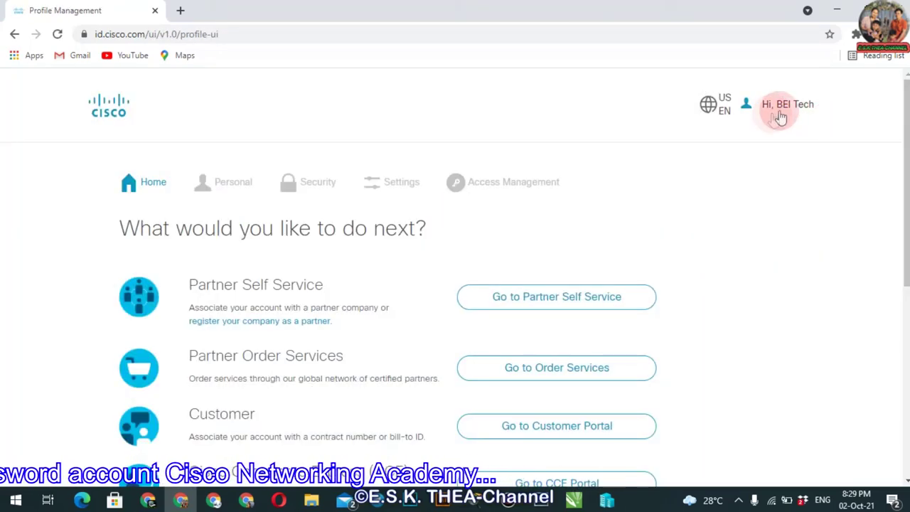
{"action": "scroll", "coordinate": [900, 346], "scroll_direction": "down", "scroll_amount": 5}
{"action": "scroll", "coordinate": [455, 278], "scroll_direction": "up", "scroll_amount": 10}
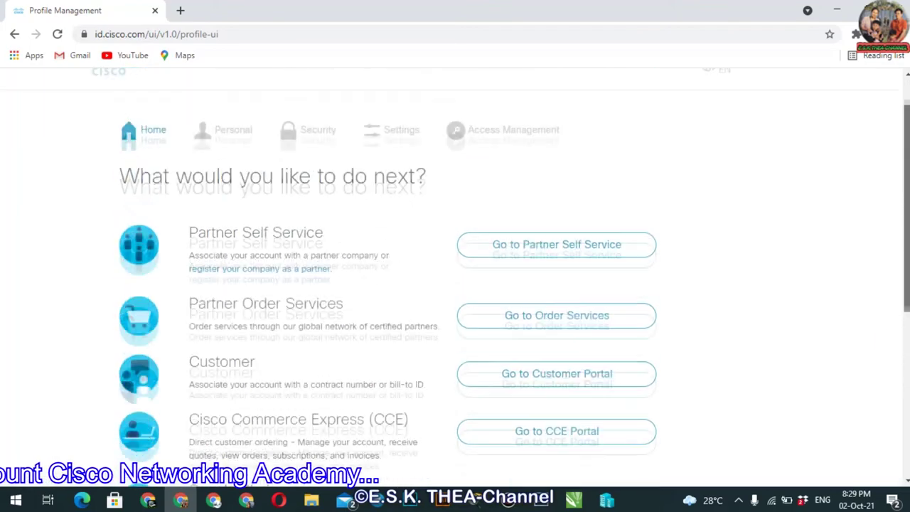
{"action": "scroll", "coordinate": [455, 278], "scroll_direction": "up", "scroll_amount": 1}
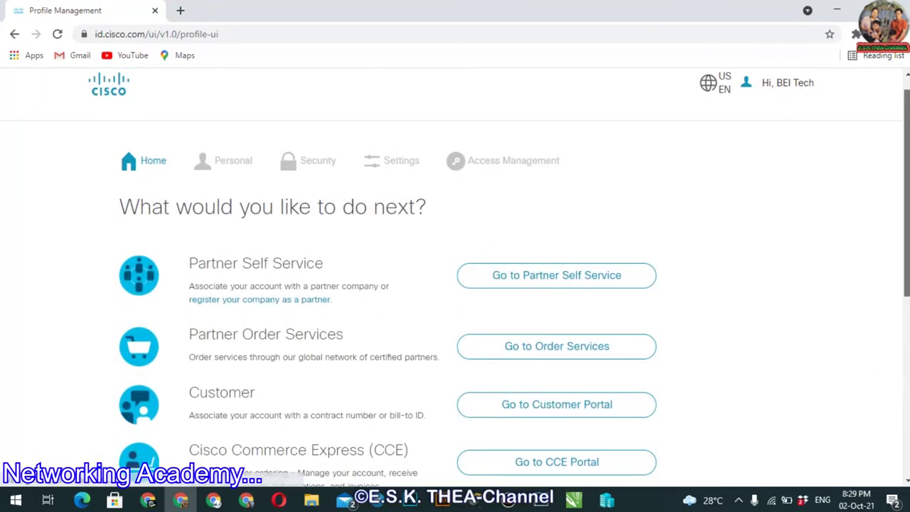
{"action": "left_click", "coordinate": [773, 86]}
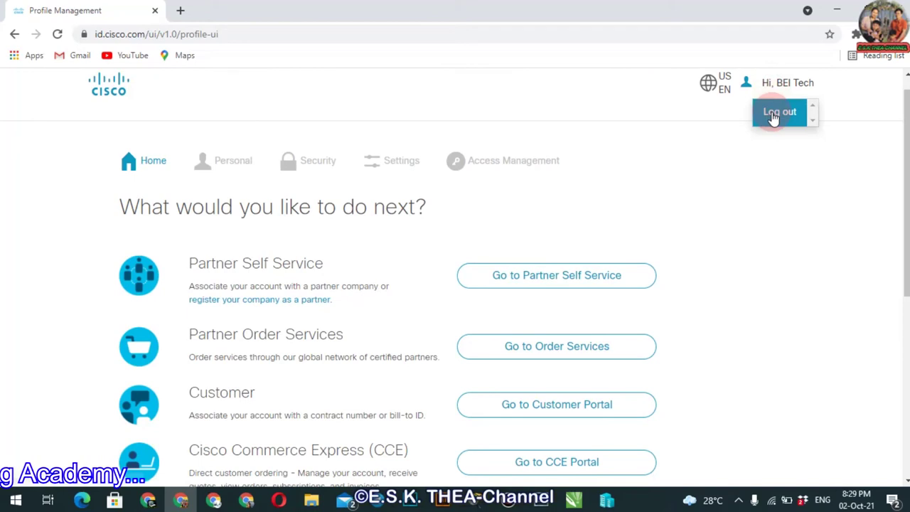
{"action": "left_click", "coordinate": [510, 162]}
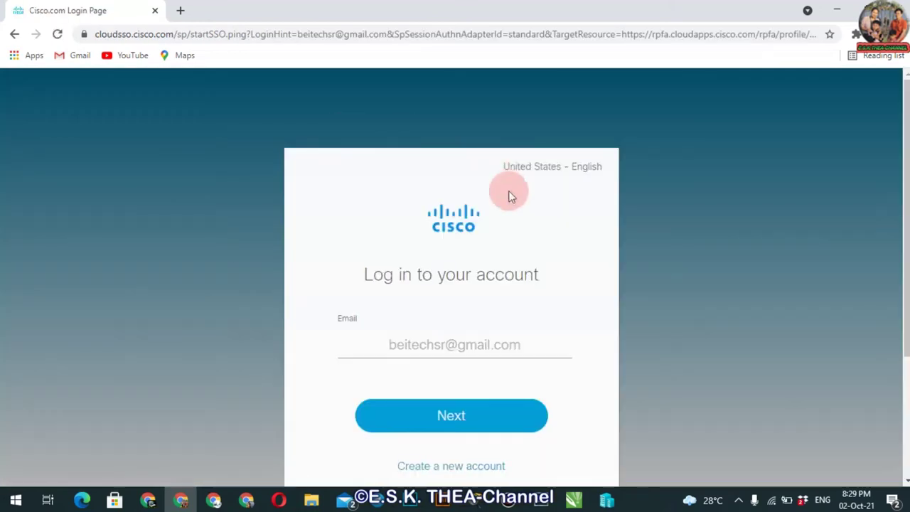
{"action": "left_click", "coordinate": [15, 34]}
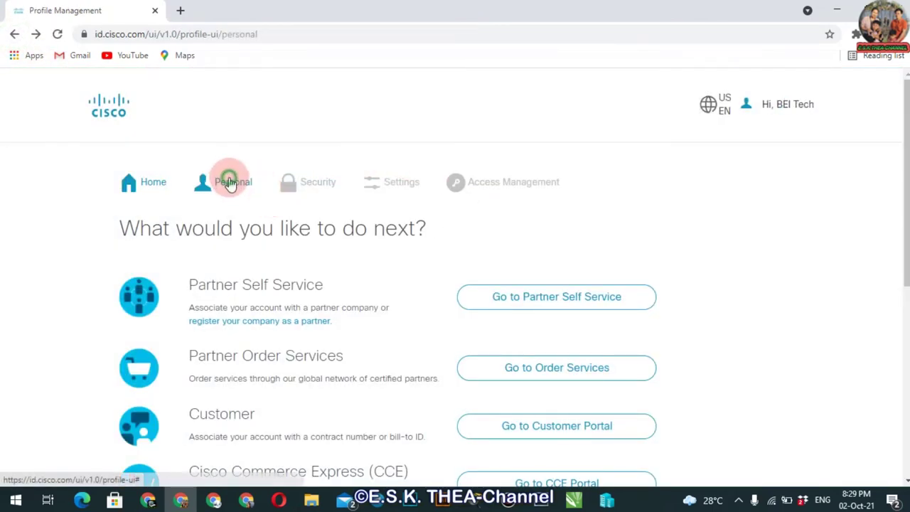
{"action": "left_click", "coordinate": [229, 181]}
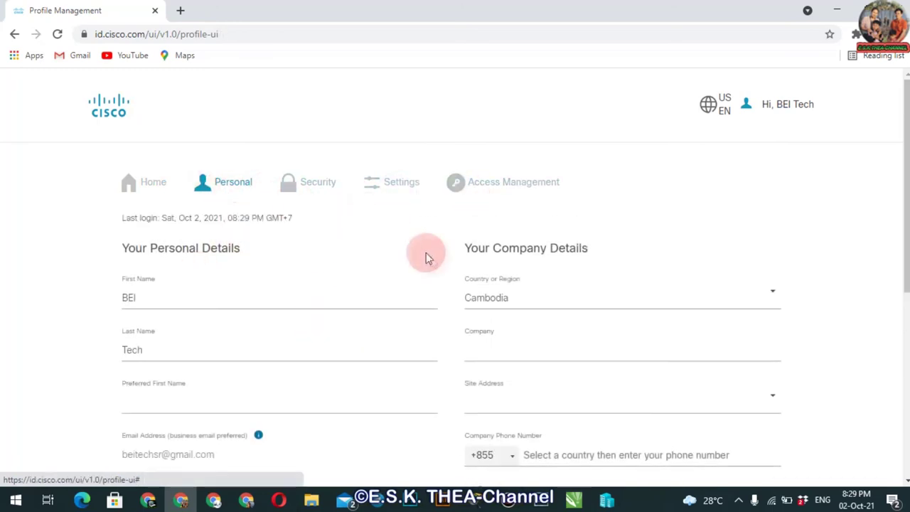
{"action": "left_click", "coordinate": [302, 181]}
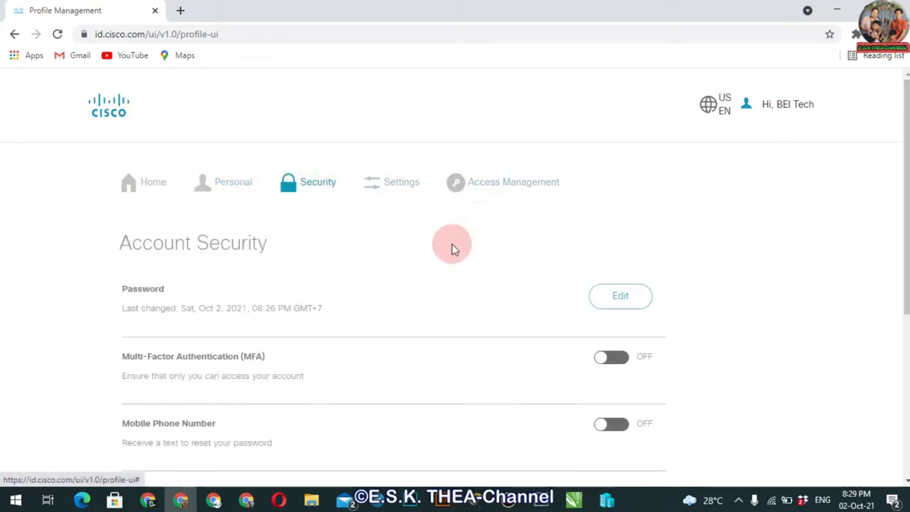
{"action": "left_click_drag", "start_coordinate": [906, 277], "coordinate": [907, 277]}
{"action": "left_click", "coordinate": [147, 198]}
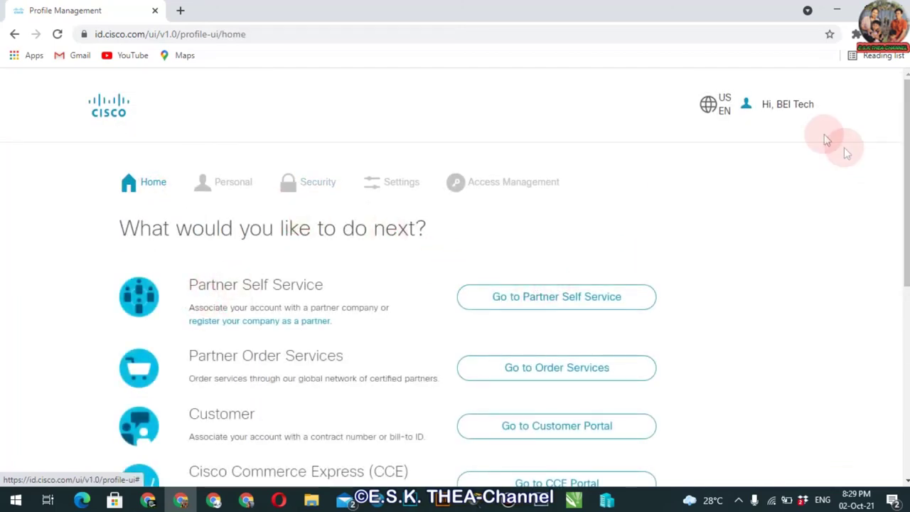
{"action": "left_click", "coordinate": [782, 105]}
{"action": "left_click", "coordinate": [684, 109]}
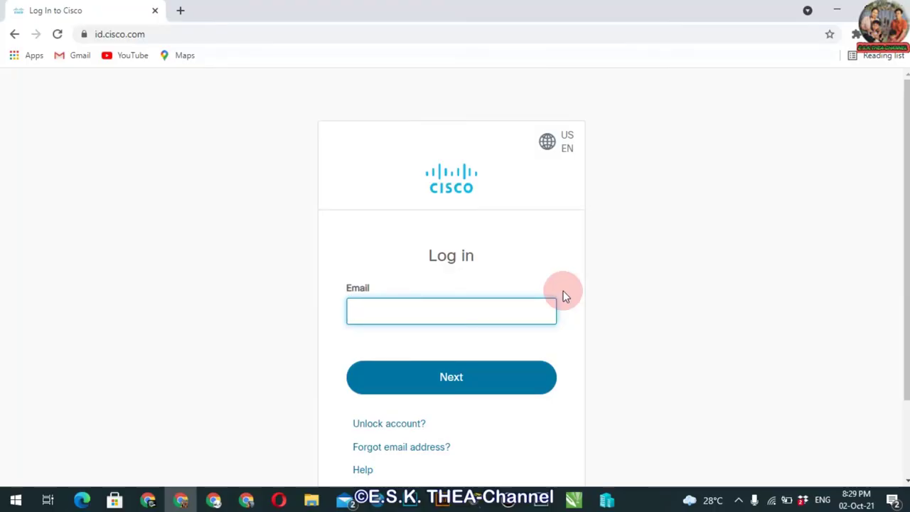
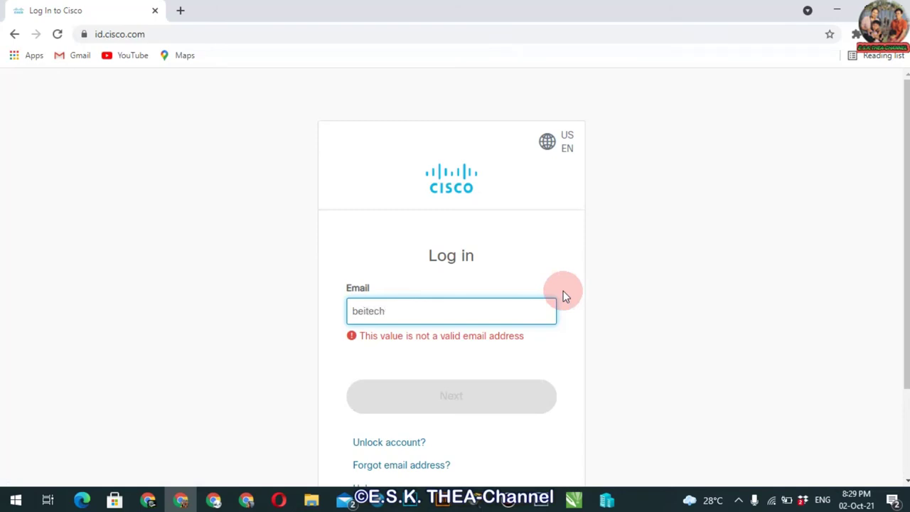
Submit the account email, then go to netacad.com and choose Log In > Login
{"action": "key", "text": "Return"}
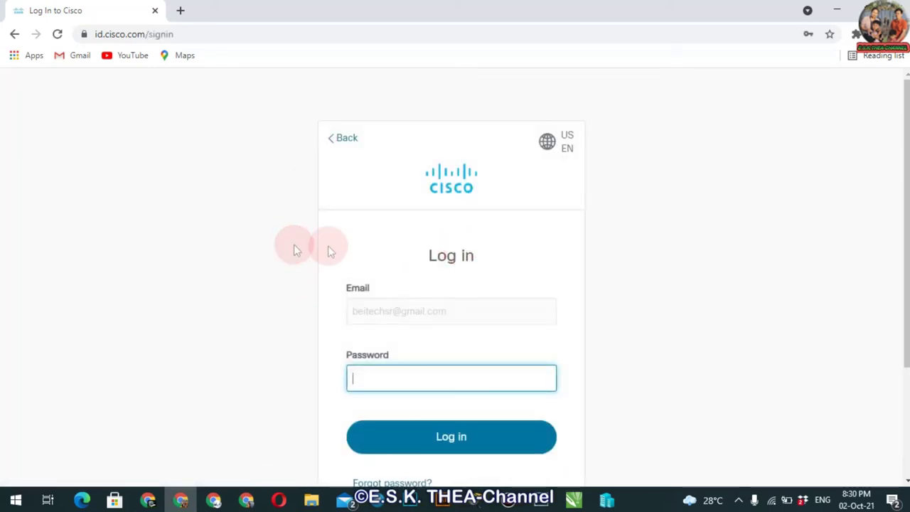
{"action": "left_click", "coordinate": [218, 34]}
{"action": "type", "text": "neta"}
{"action": "key", "text": "Return"}
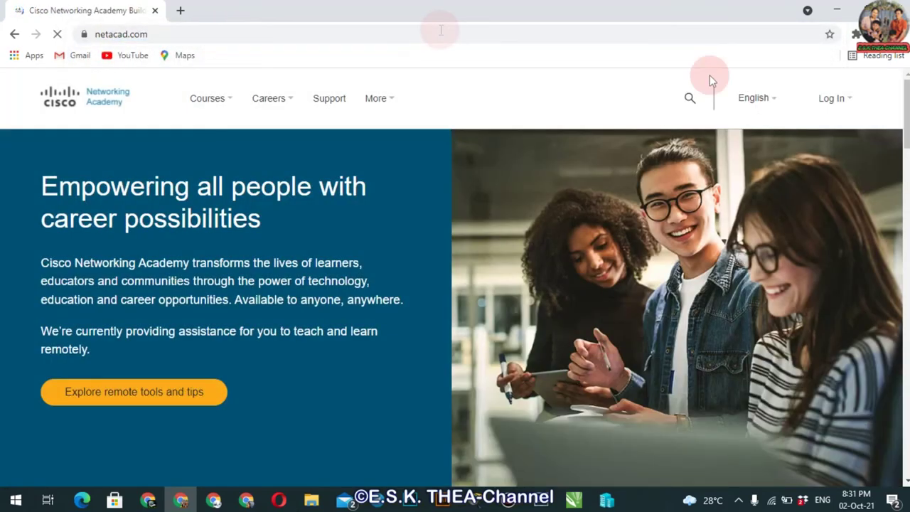
{"action": "mouse_move", "coordinate": [829, 112]}
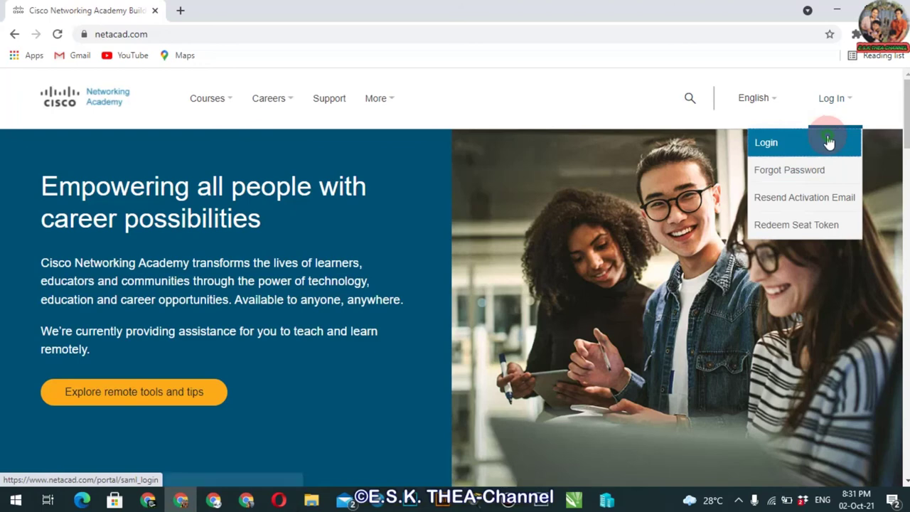
{"action": "left_click", "coordinate": [830, 140]}
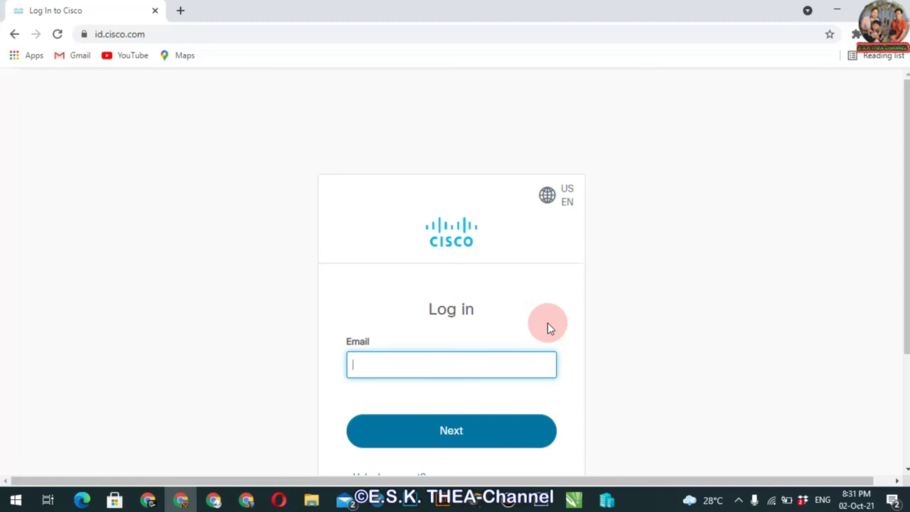
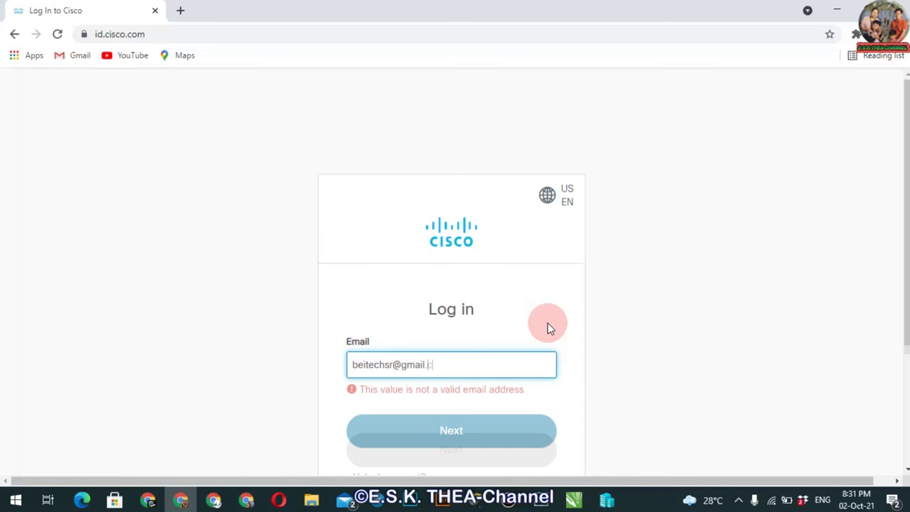
Sign in to Cisco ID with the account email and the new password
{"action": "key", "text": "Return"}
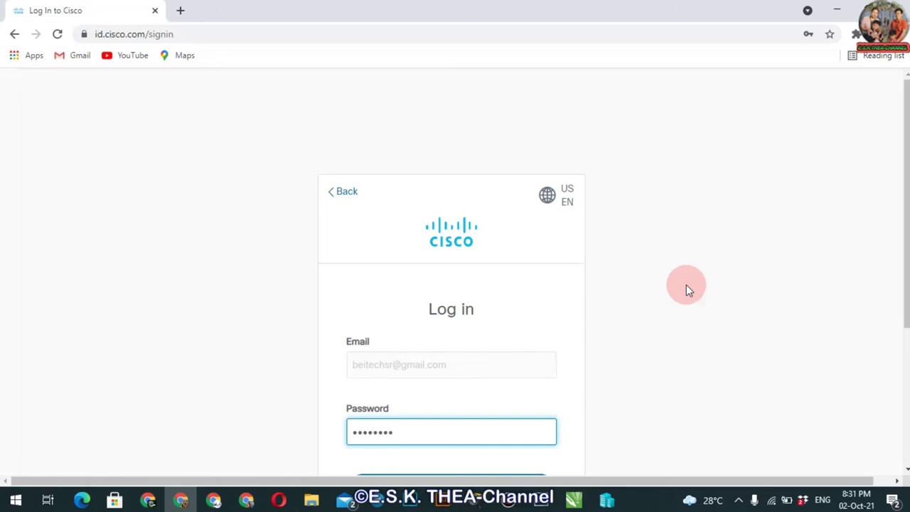
{"action": "left_click_drag", "start_coordinate": [897, 264], "coordinate": [898, 348]}
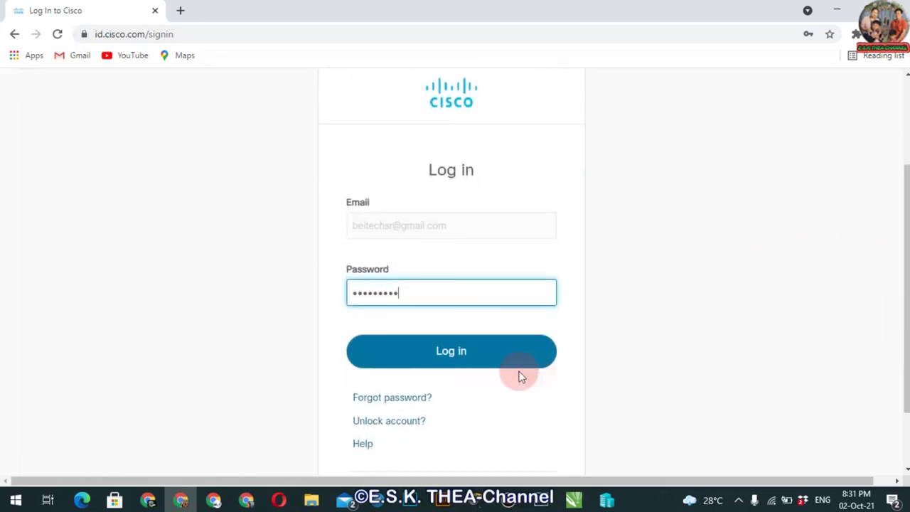
{"action": "left_click", "coordinate": [476, 361]}
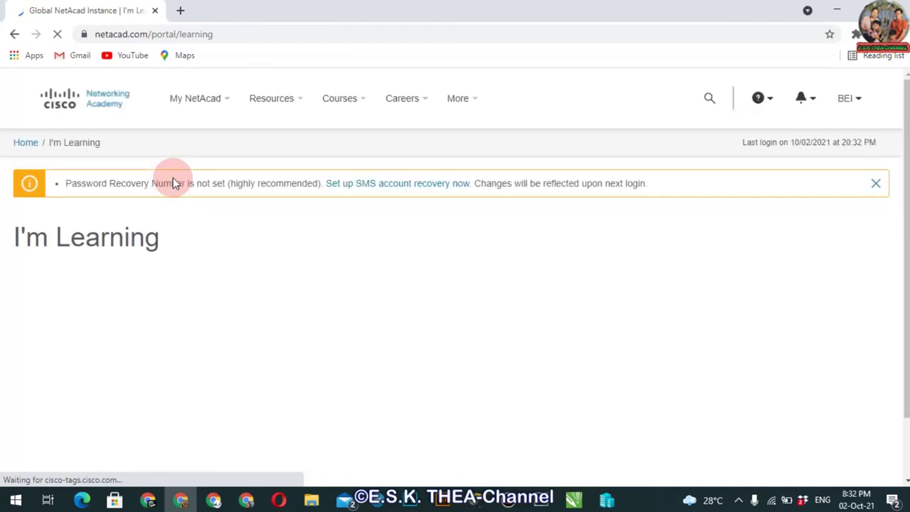
{"action": "scroll", "coordinate": [455, 278], "scroll_direction": "down", "scroll_amount": 2}
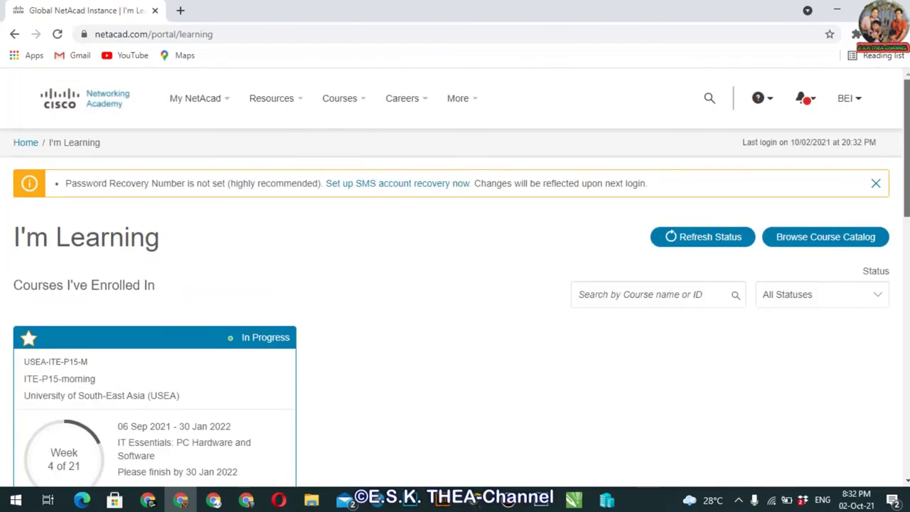
{"action": "scroll", "coordinate": [908, 192], "scroll_direction": "down", "scroll_amount": 2}
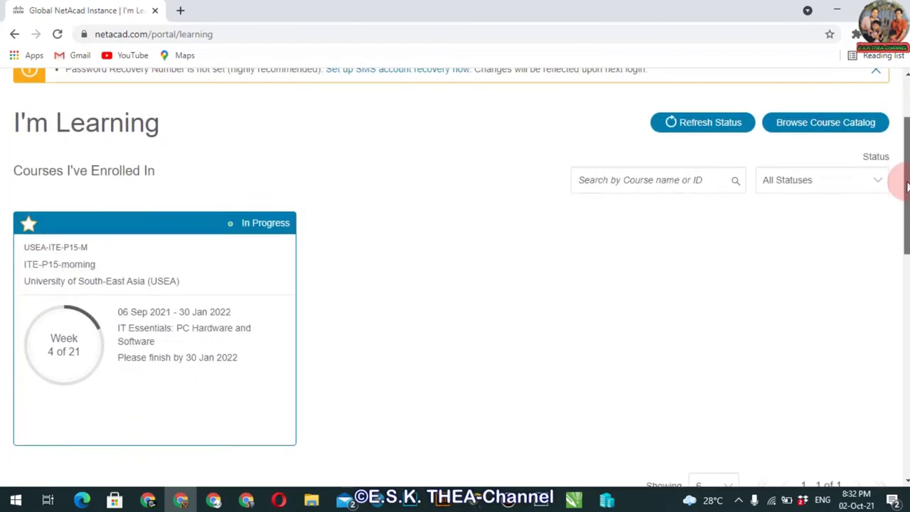
{"action": "scroll", "coordinate": [907, 192], "scroll_direction": "down", "scroll_amount": 3}
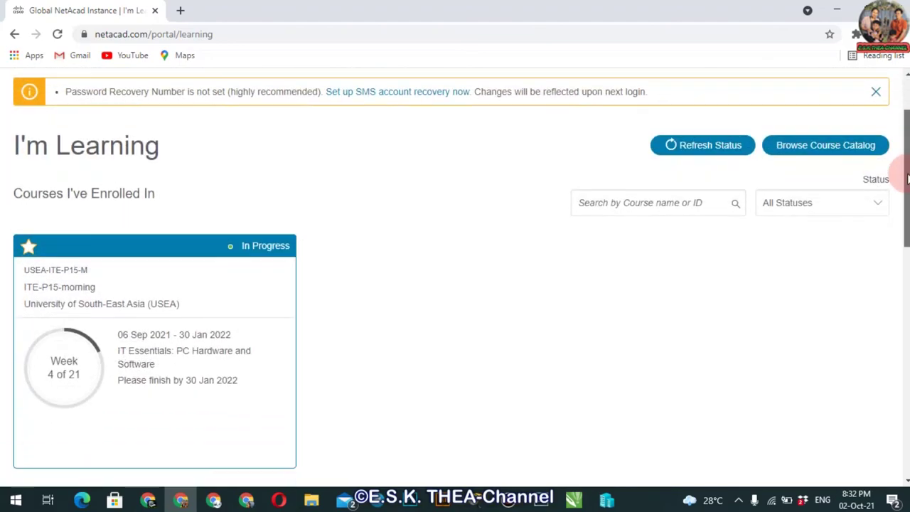
{"action": "left_click_drag", "start_coordinate": [907, 222], "coordinate": [907, 172]}
{"action": "scroll", "coordinate": [455, 284], "scroll_direction": "up", "scroll_amount": 1}
{"action": "scroll", "coordinate": [455, 284], "scroll_direction": "down", "scroll_amount": 1}
{"action": "scroll", "coordinate": [455, 284], "scroll_direction": "up", "scroll_amount": 1}
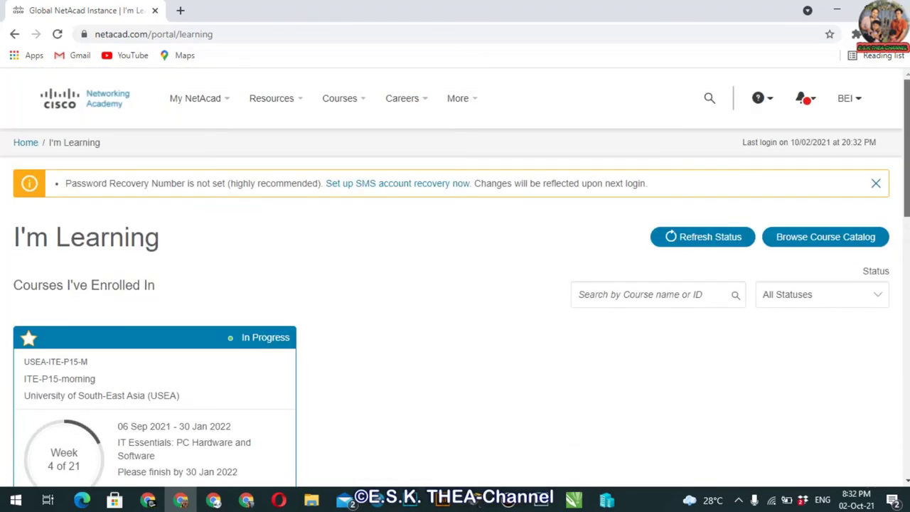
{"action": "scroll", "coordinate": [893, 173], "scroll_direction": "down", "scroll_amount": 2}
{"action": "mouse_move", "coordinate": [183, 280]}
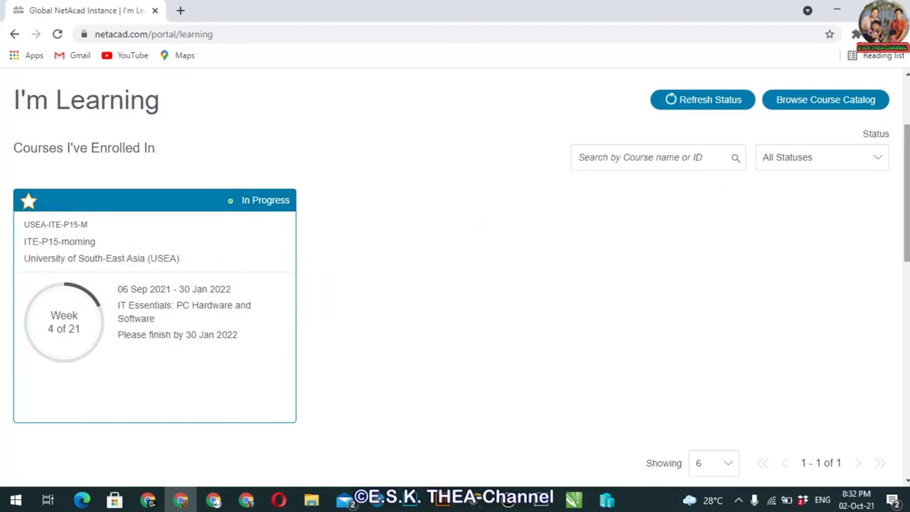
{"action": "scroll", "coordinate": [894, 119], "scroll_direction": "up", "scroll_amount": 2}
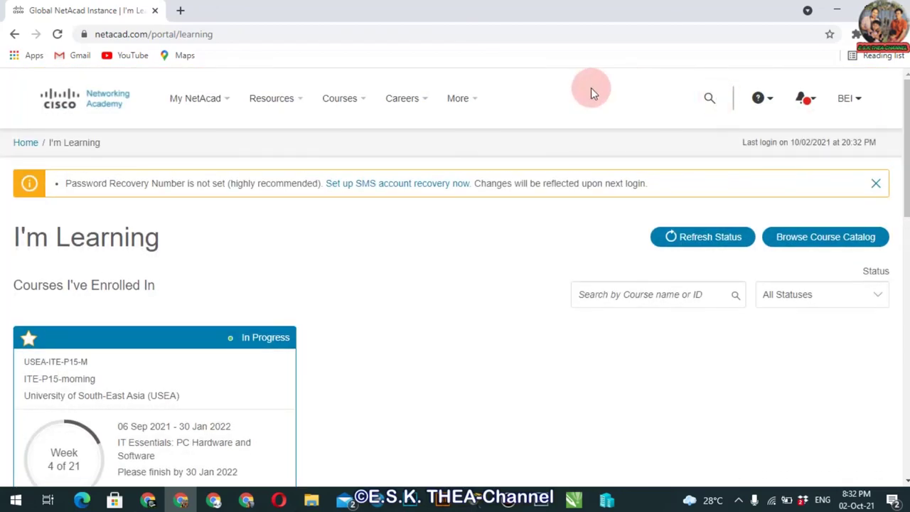